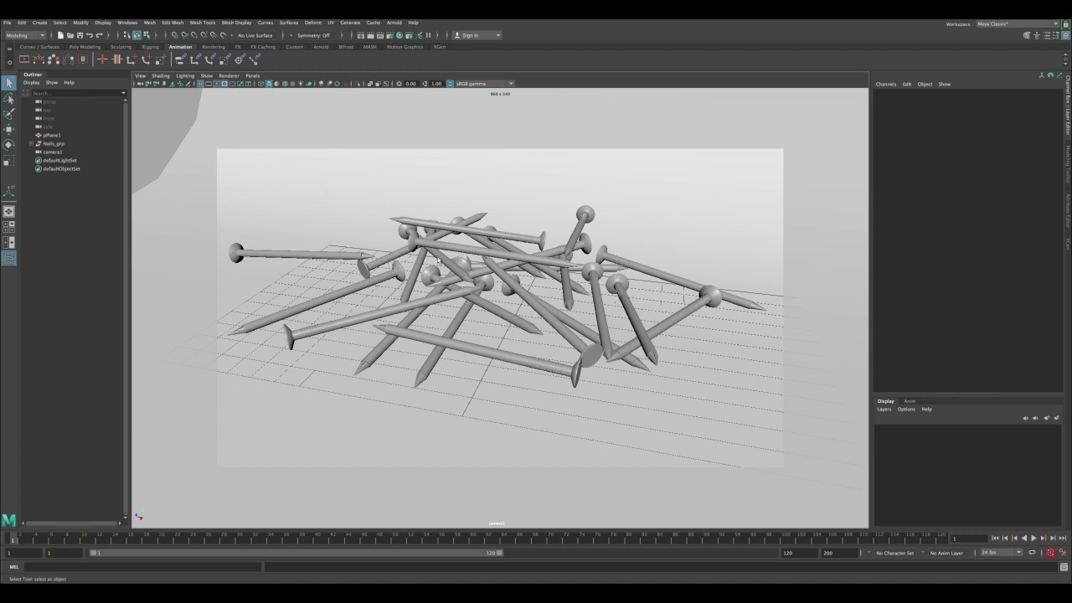
- Inspect the scene in the perspective view, including the curved backdrop plane, the Nails_grp group and the render camera
key("space")
key("space")
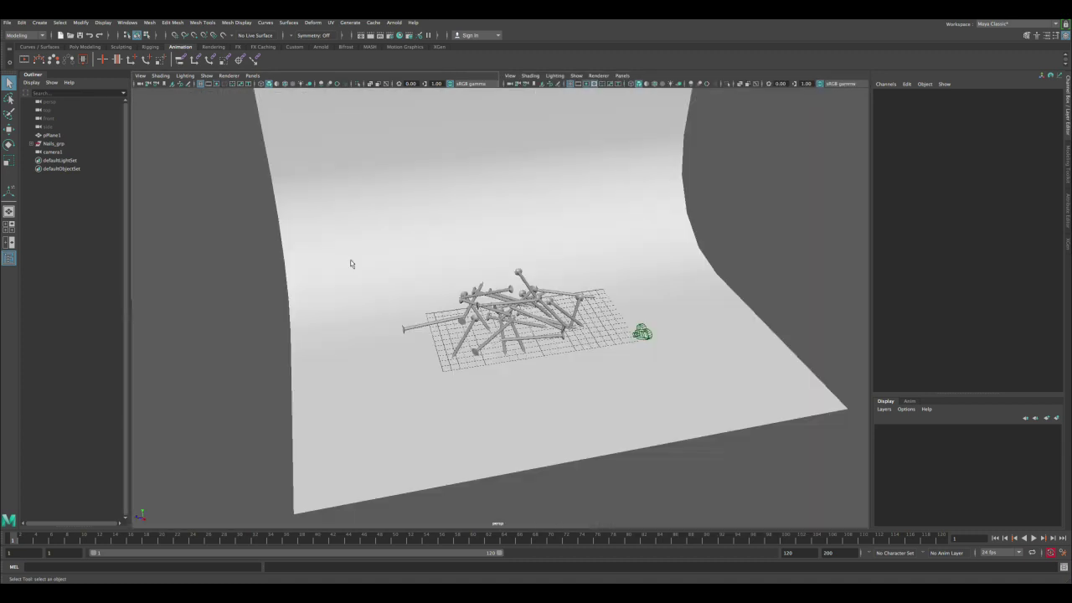
left_click_drag(351, 263, 495, 307, "alt")
left_click(390, 268)
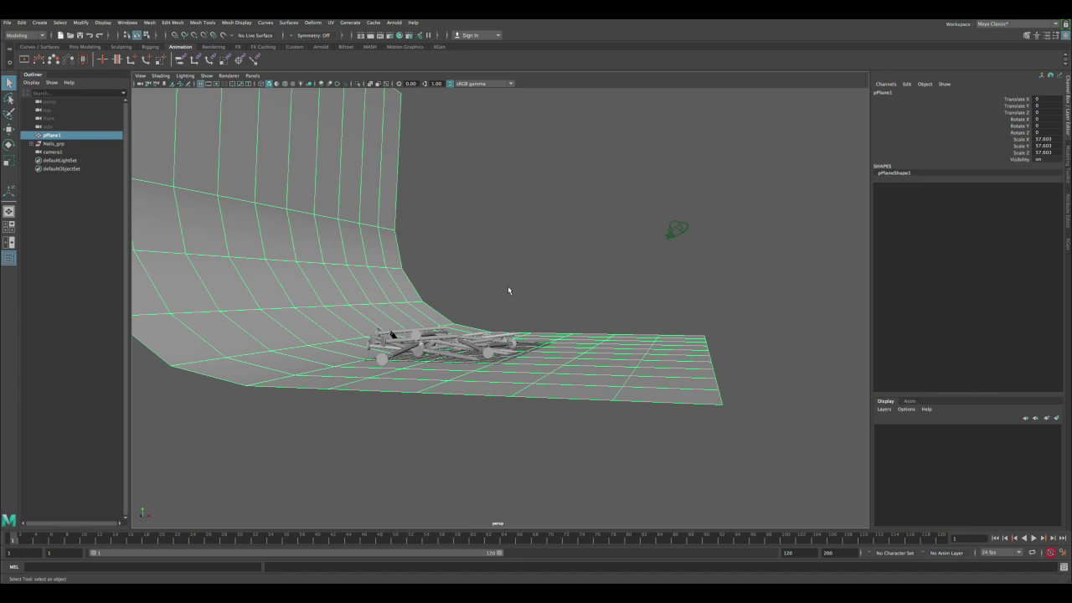
left_click(465, 292)
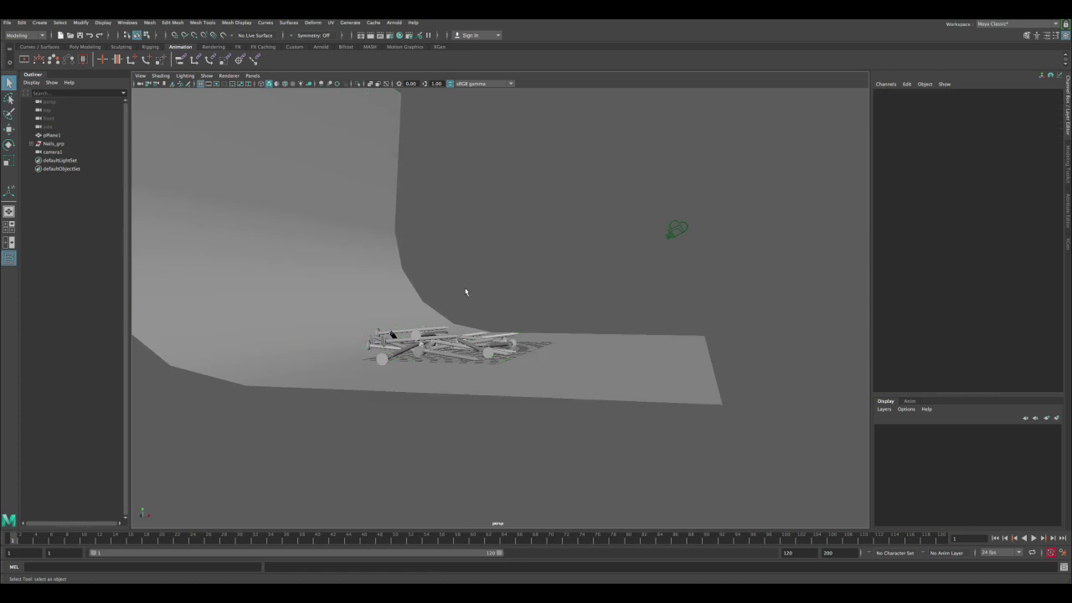
left_click(43, 137)
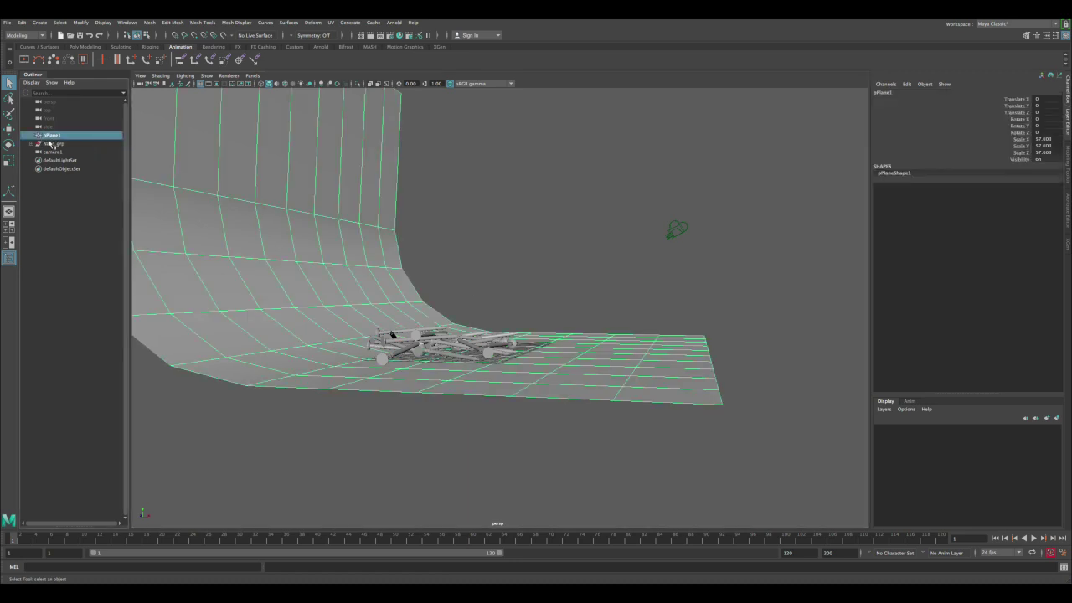
left_click(52, 144)
left_click(31, 144)
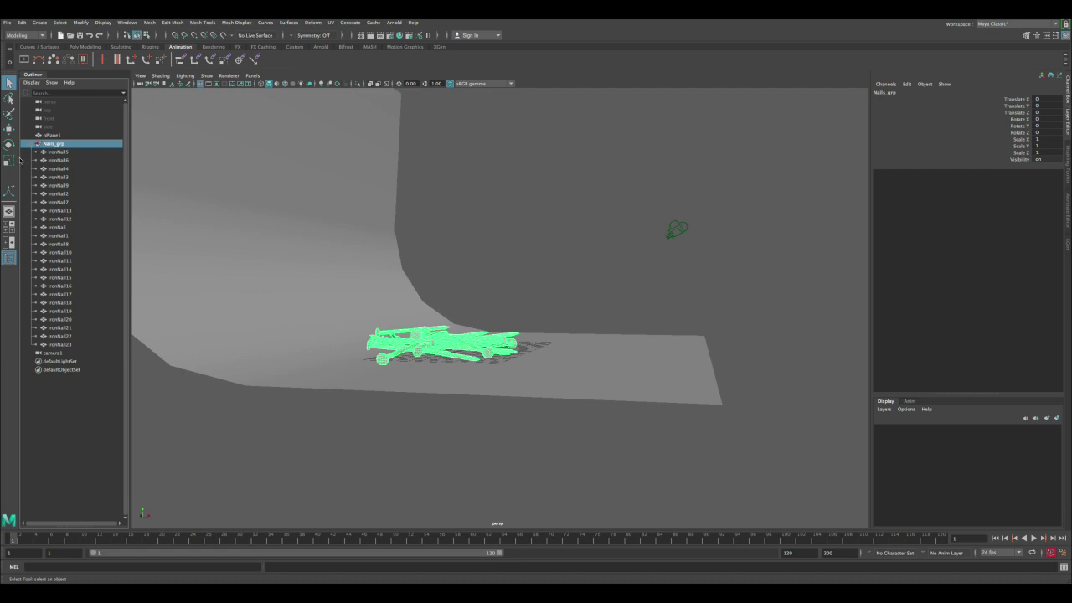
left_click(31, 145)
left_click(54, 152)
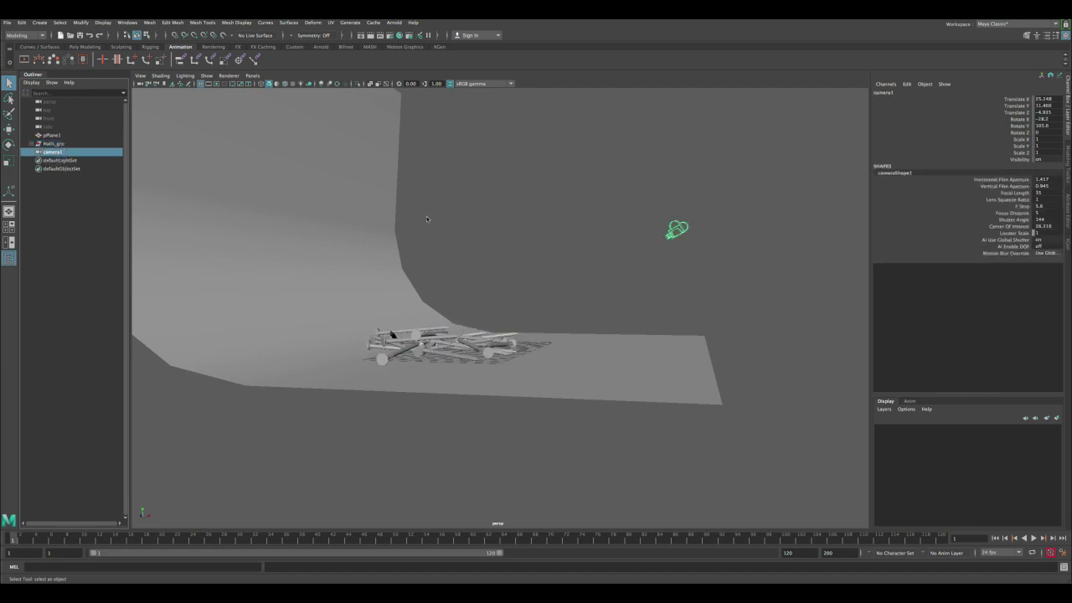
- Return to the camera1 view and make a test render of the scene without lights
left_click(503, 232)
key("space")
key("space")
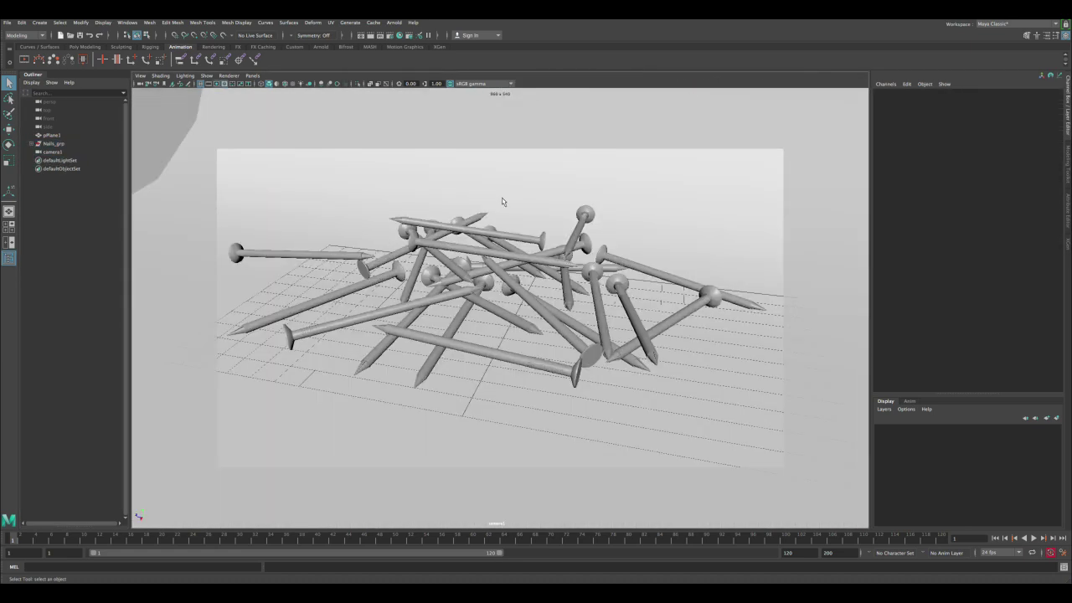
left_click(375, 35)
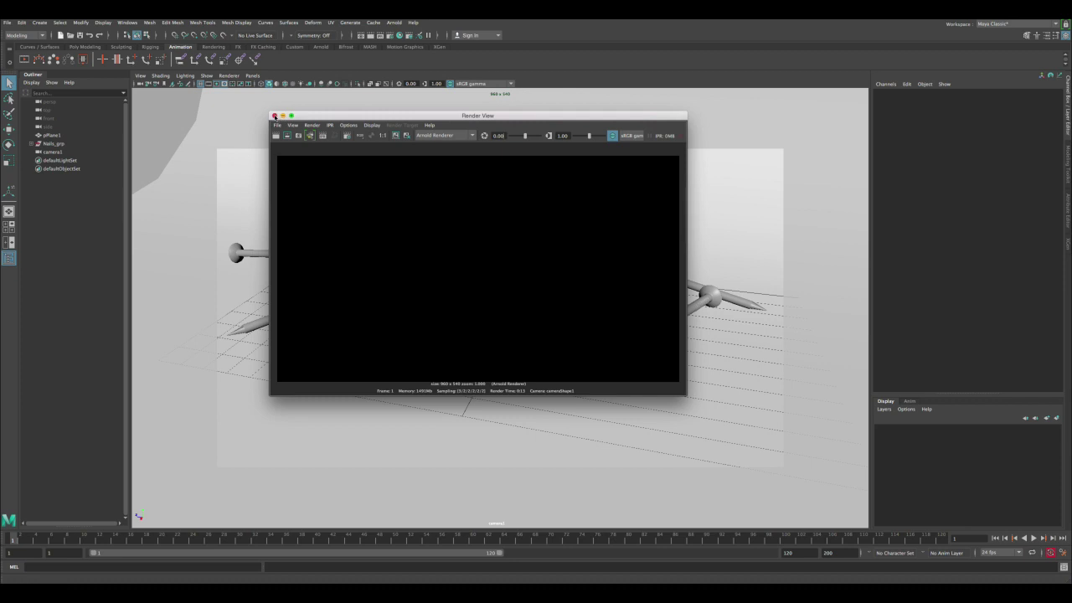
left_click(275, 116)
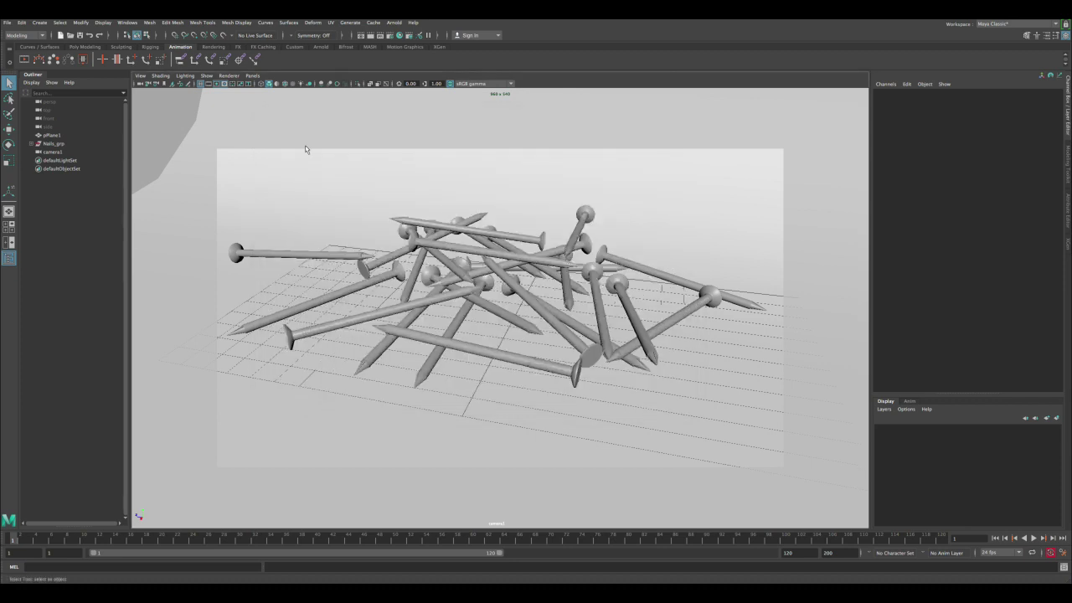
- Switch back to the perspective view and add an Arnold skydome light to the scene
key("space")
key("space")
left_click(394, 22)
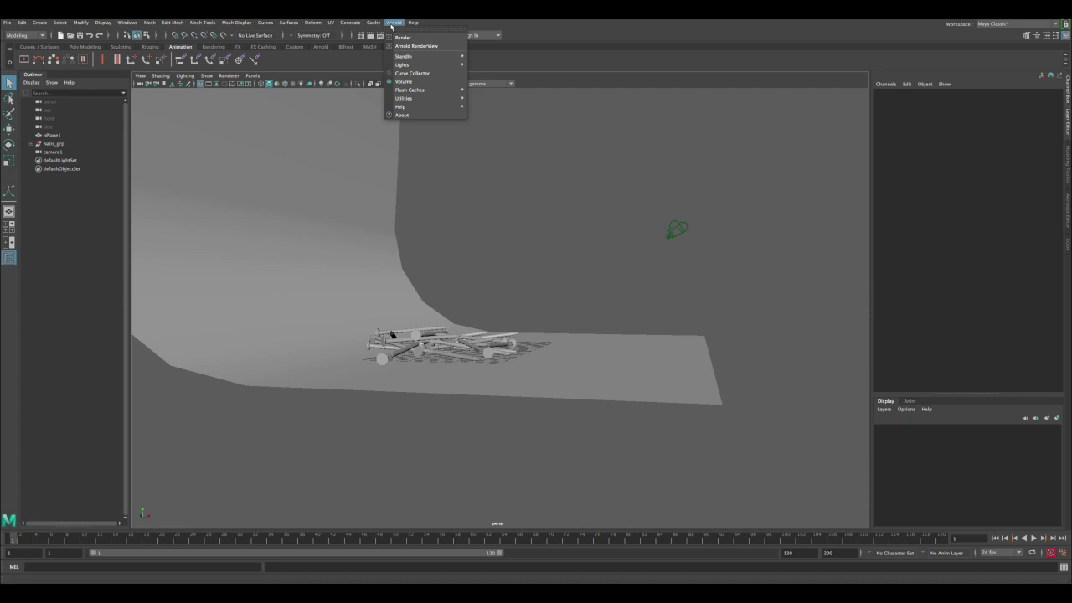
mouse_move(423, 64)
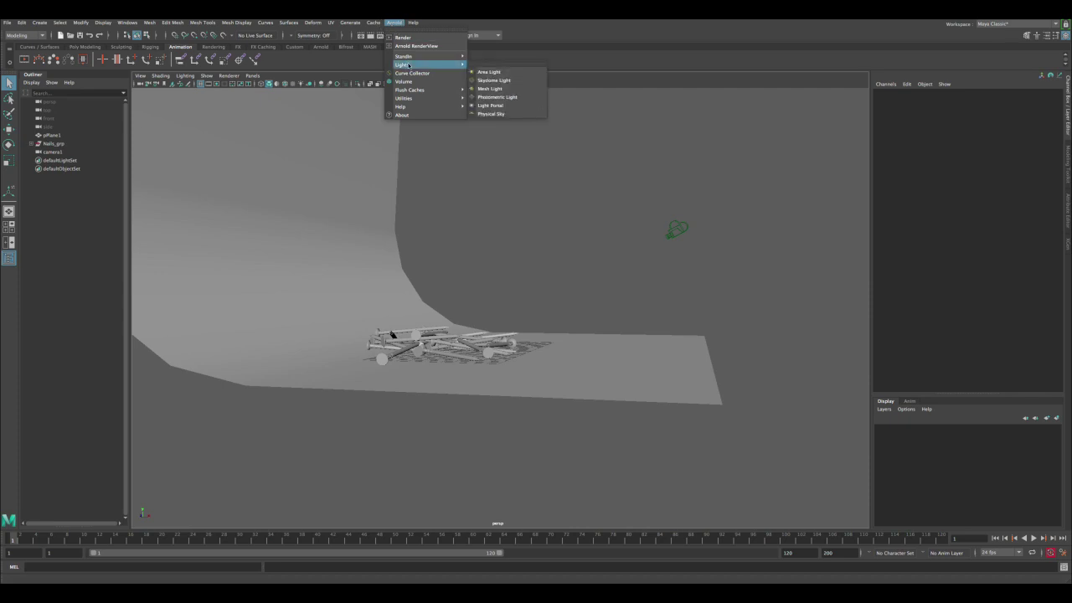
left_click(488, 80)
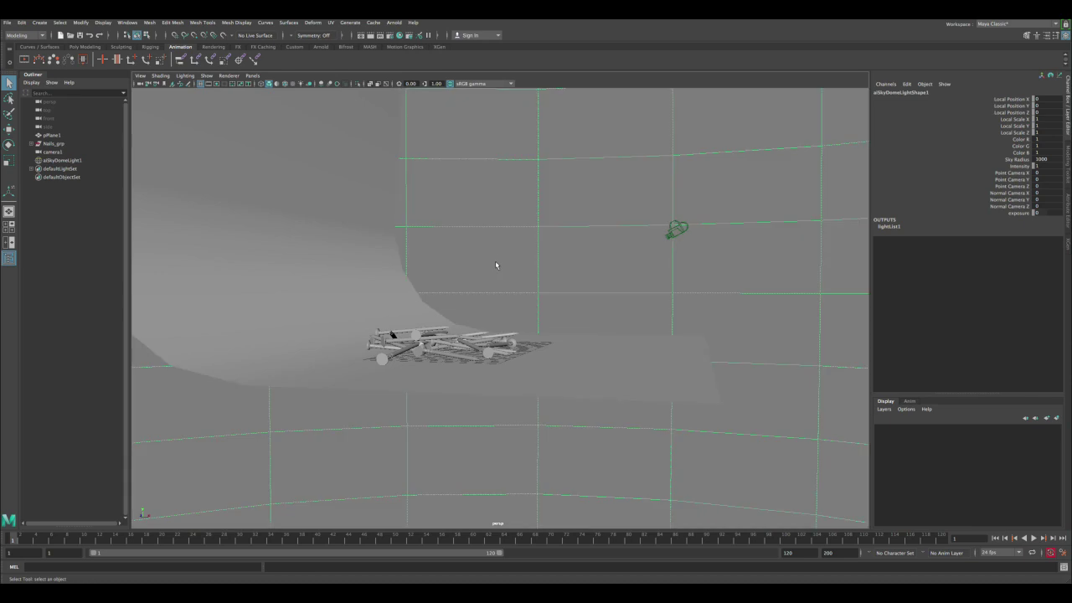
- Connect a file texture to the skydome light's color and load the industrial hall image fin4_Bg.jpg
left_click_drag(495, 264, 486, 270, "alt")
left_click_drag(406, 329, 427, 334, "alt")
mouse_move(563, 216)
left_mouse_down("alt")
mouse_move(572, 232)
mouse_move(552, 227)
left_mouse_up("alt")
key("ctrl+a")
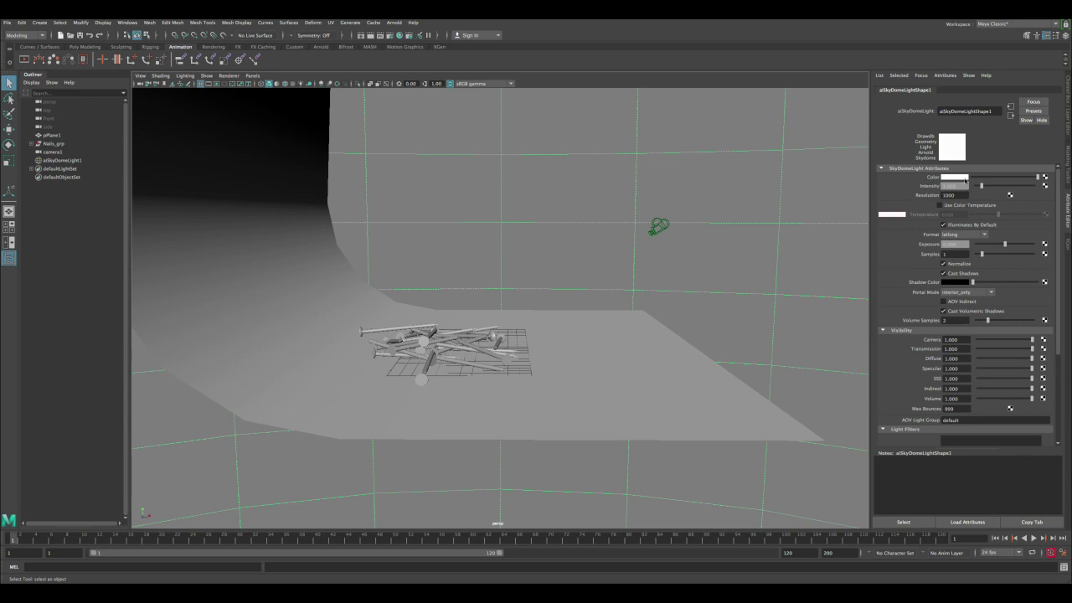
left_click(1044, 177)
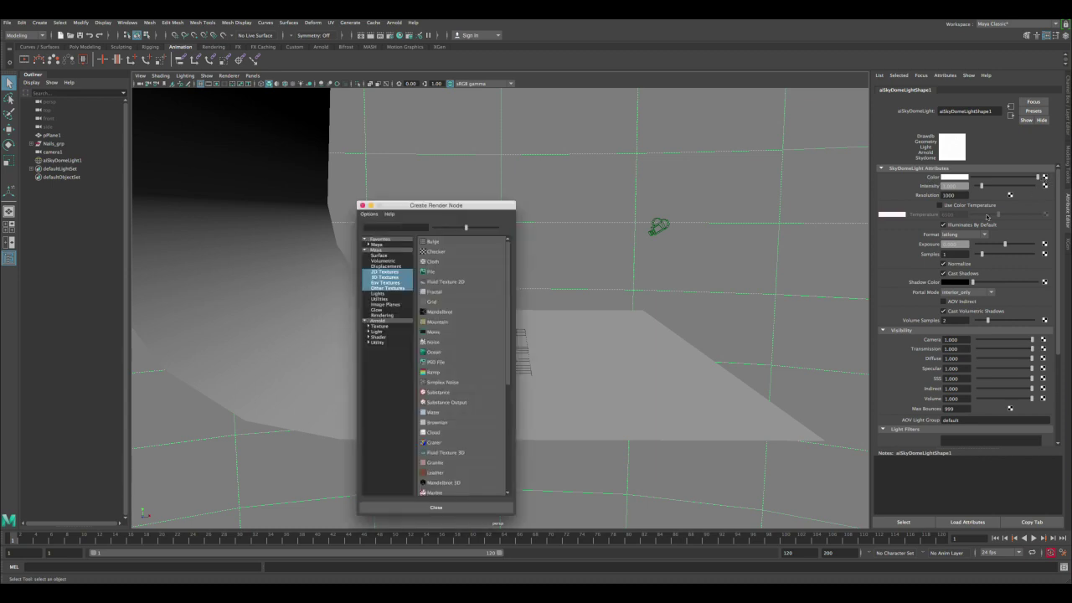
left_click(439, 272)
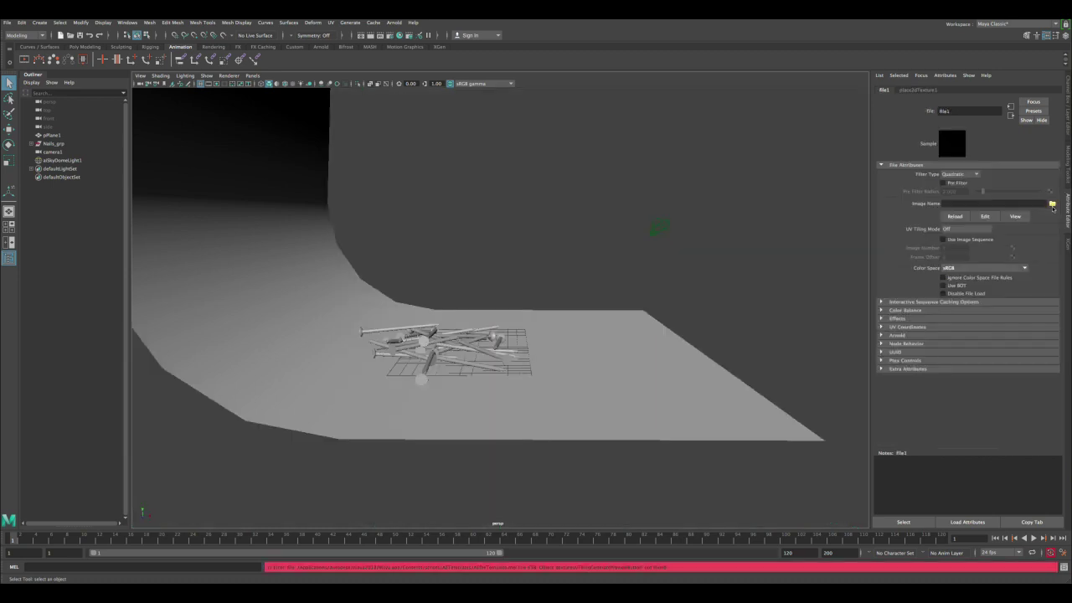
left_click(1052, 203)
left_click(212, 138)
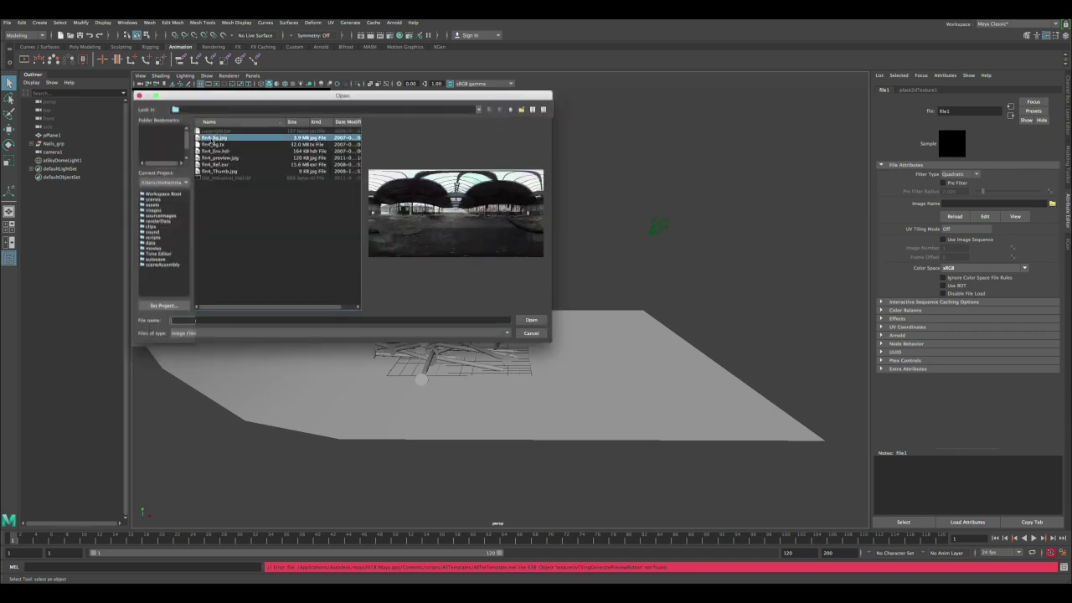
key("Return")
- Rotate the skydome light around its vertical axis to reorient the environment image around the backdrop
left_click_drag(507, 288, 486, 224, "alt")
left_click(489, 224)
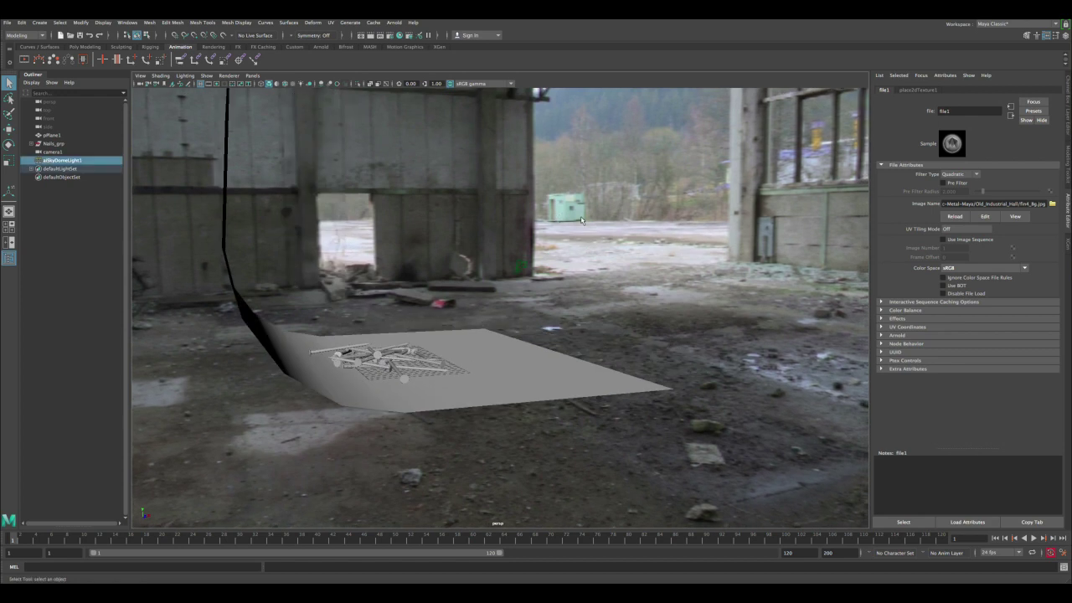
key("e")
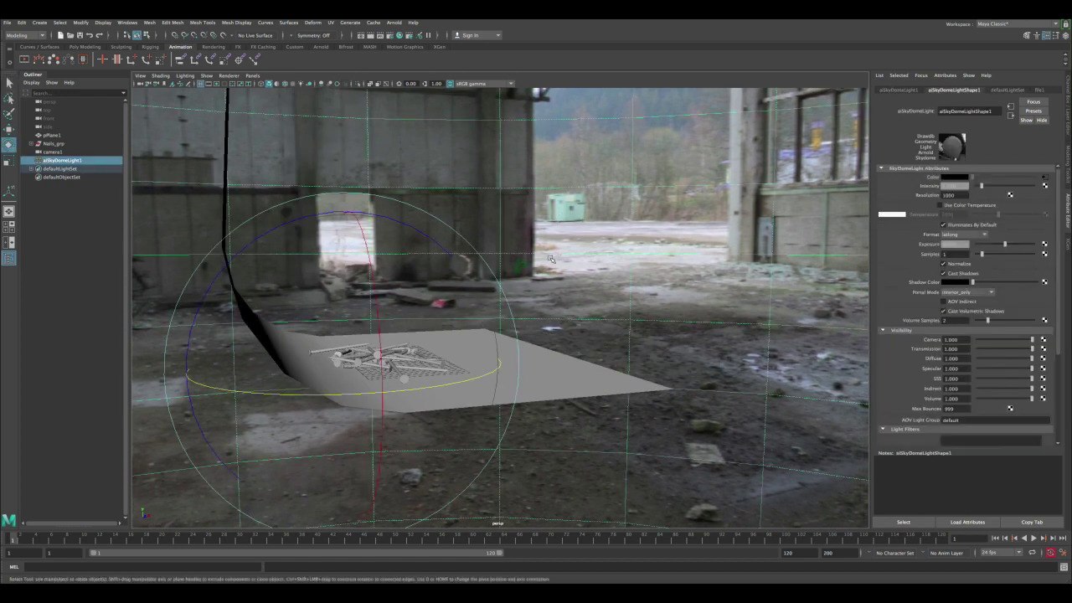
left_click_drag(468, 379, 595, 179)
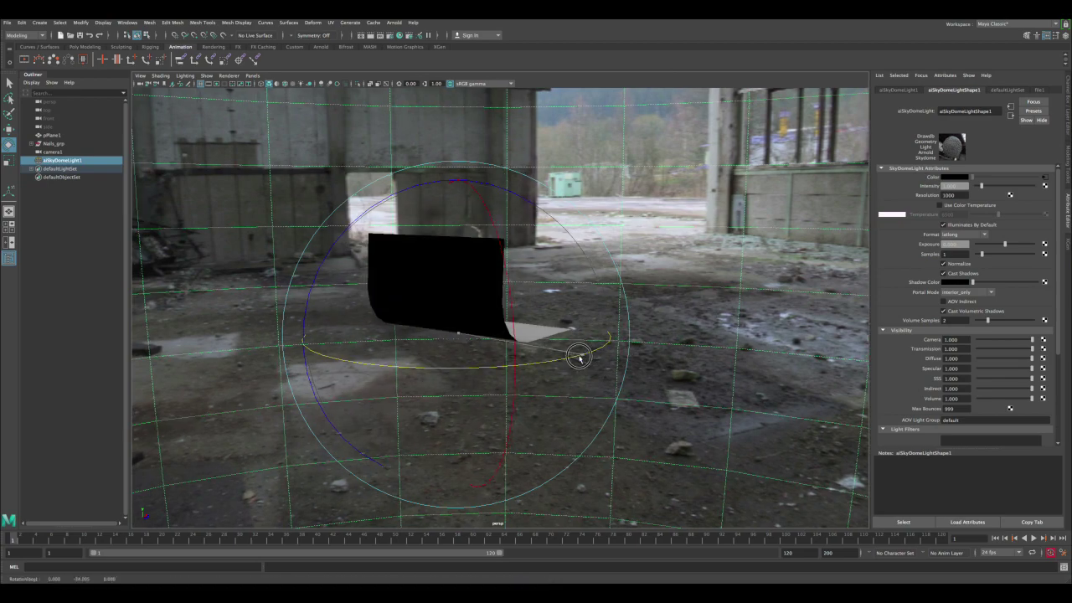
left_click_drag(581, 355, 572, 358)
left_click_drag(664, 190, 514, 210, "alt")
right_click_drag(528, 251, 494, 236, "alt")
- Render the nails from the camera1 view under the skydome light and keep the rendered image for comparison
key("space")
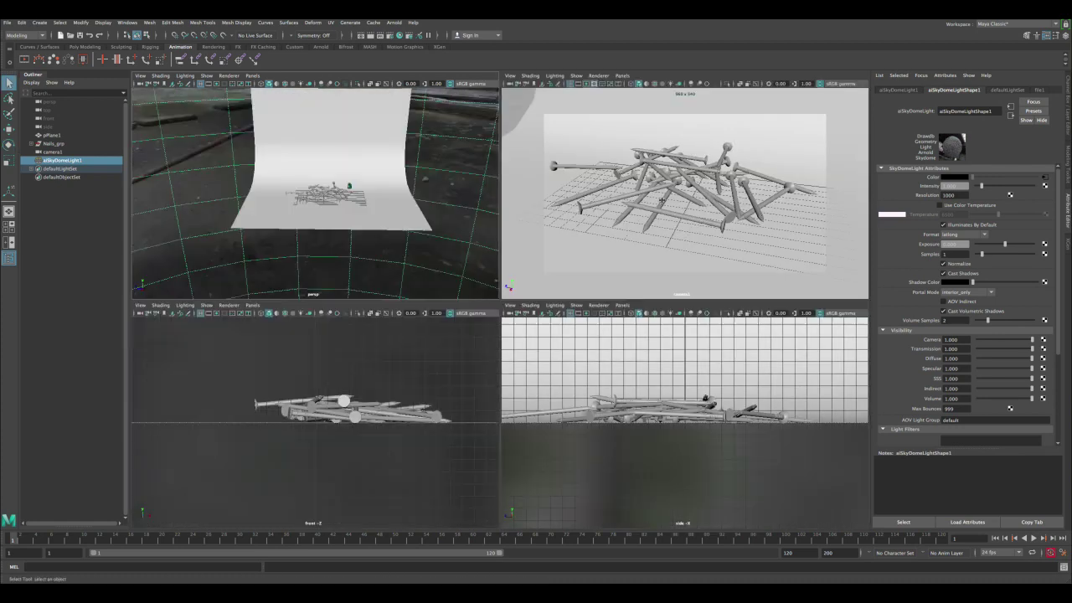
key("space")
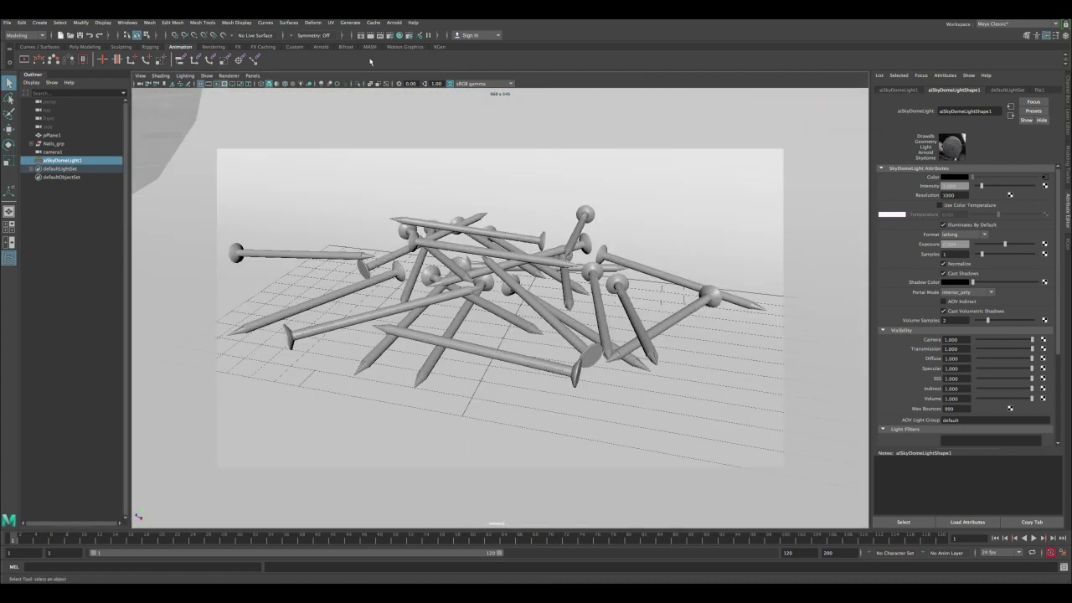
left_click(361, 36)
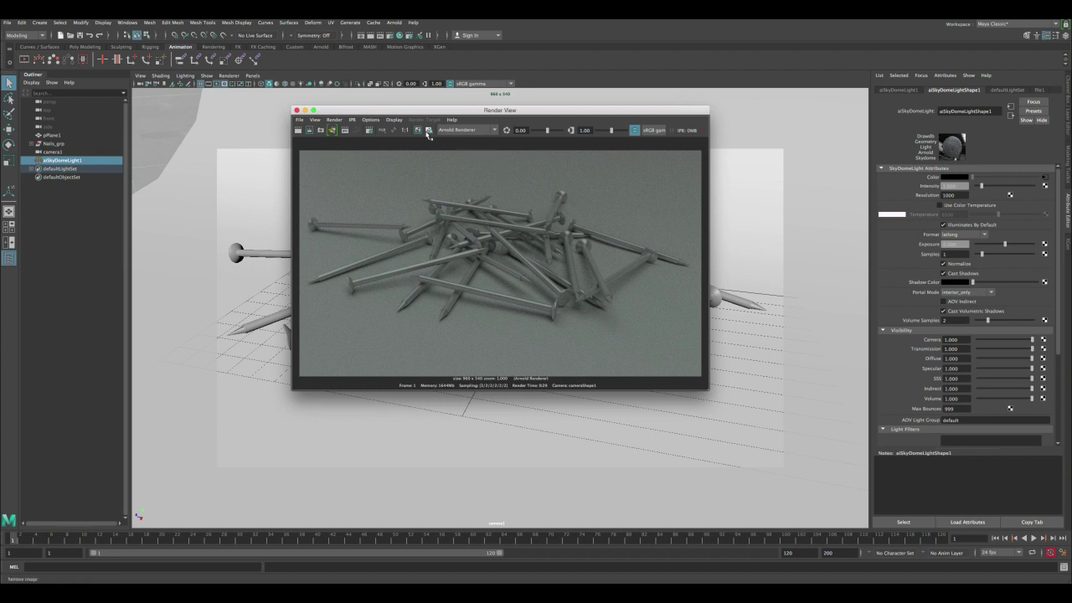
left_click(425, 135)
left_click(296, 111)
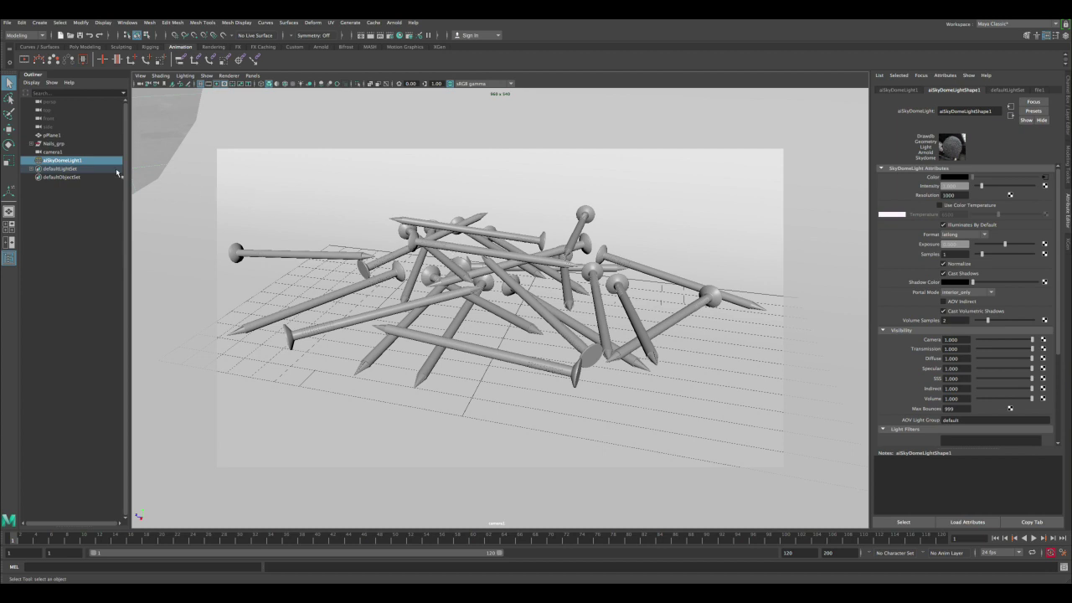
- Assign a new aiStandardSurface material to all the nail meshes in Nails_grp
left_click(31, 144)
left_click(58, 151)
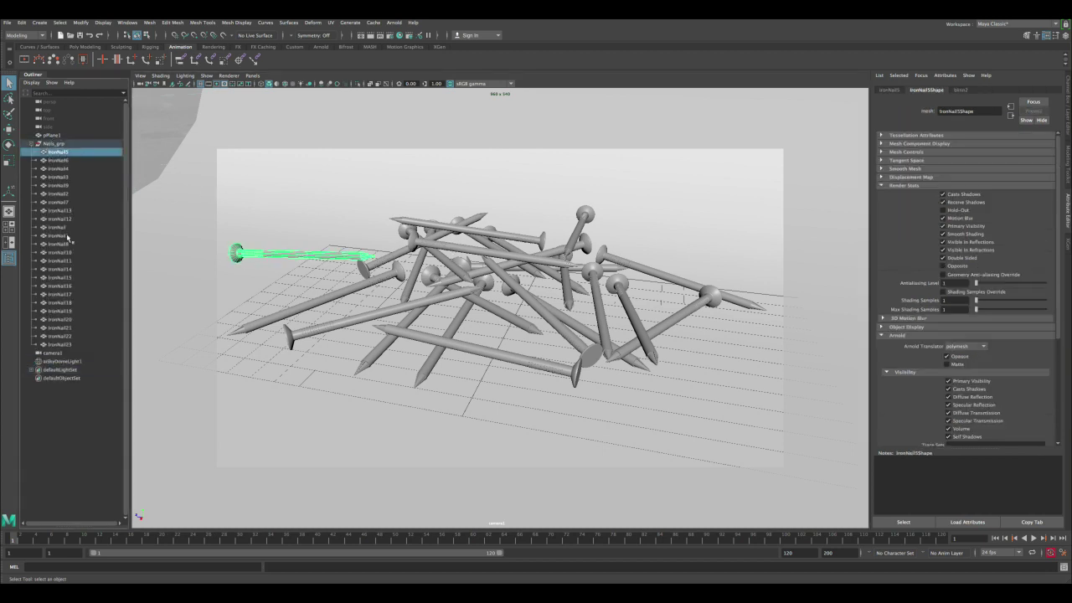
left_click(73, 344, "shift")
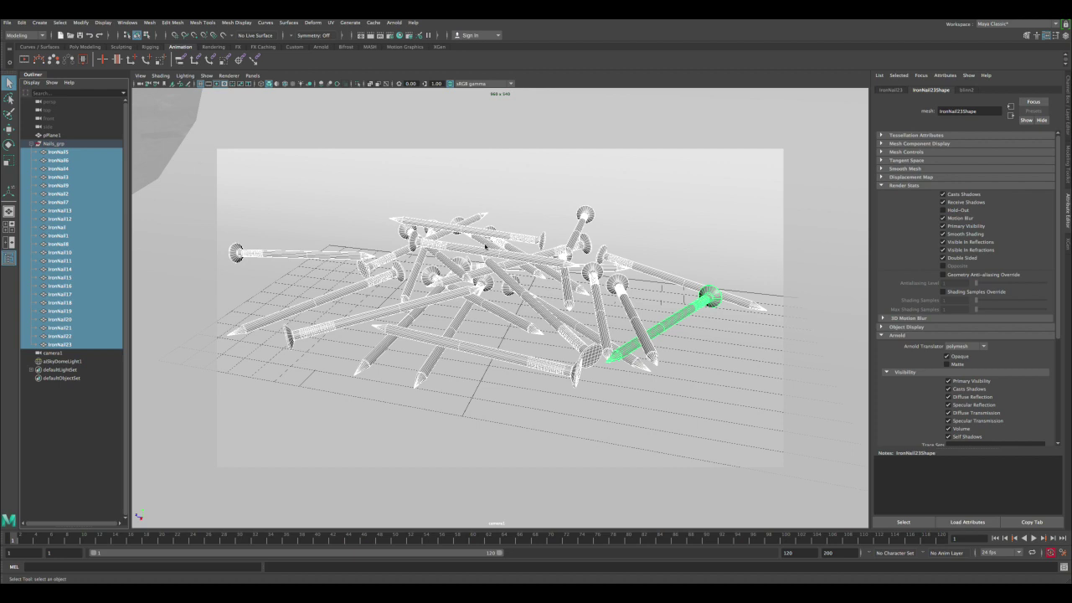
right_click_drag(474, 248, 478, 463)
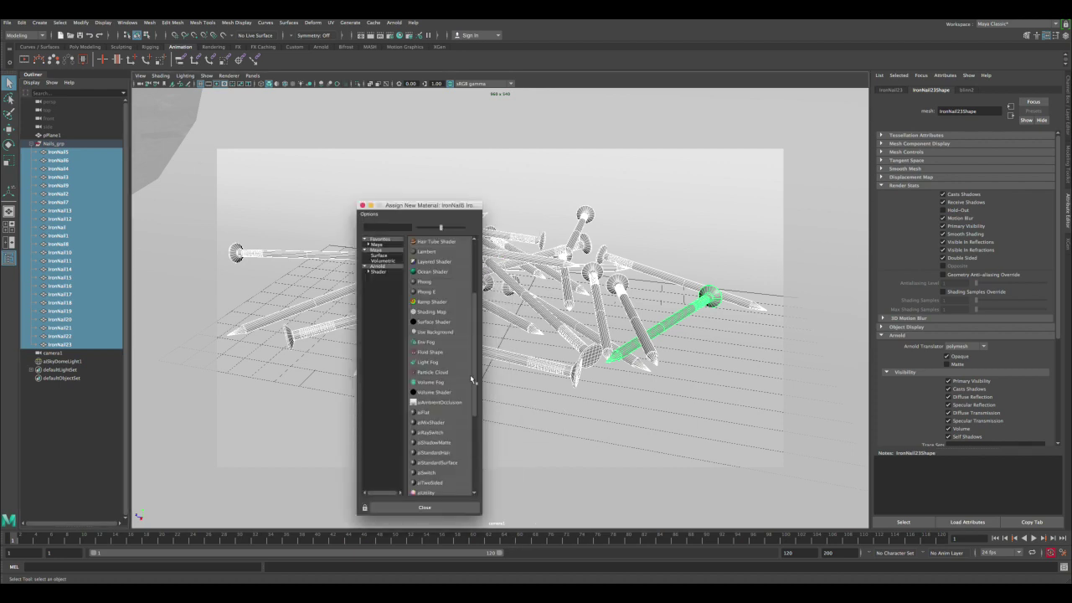
scroll(475, 383, "down", 2)
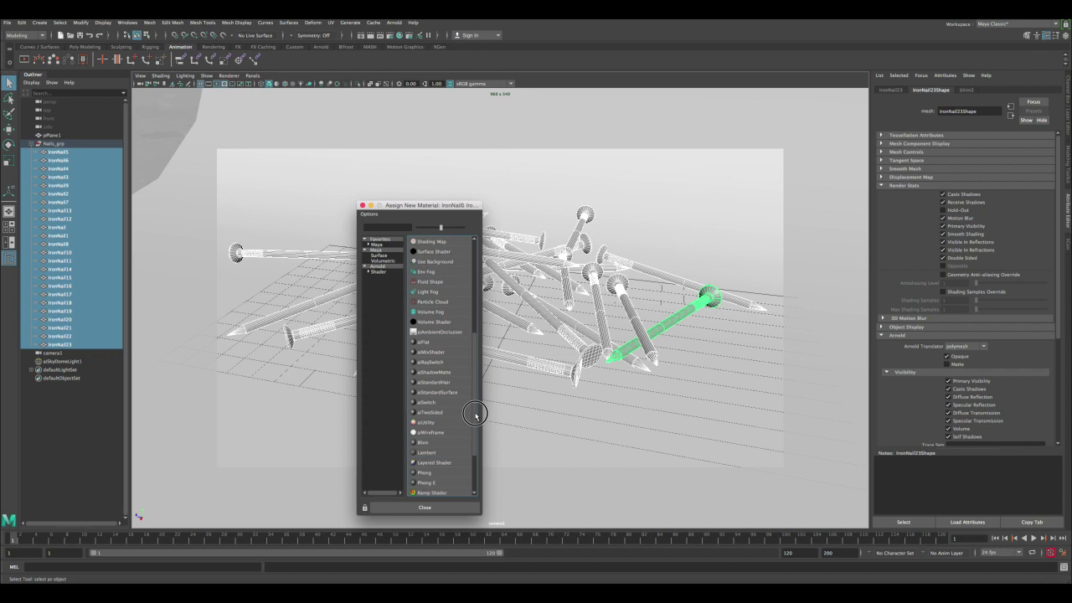
left_click(433, 392)
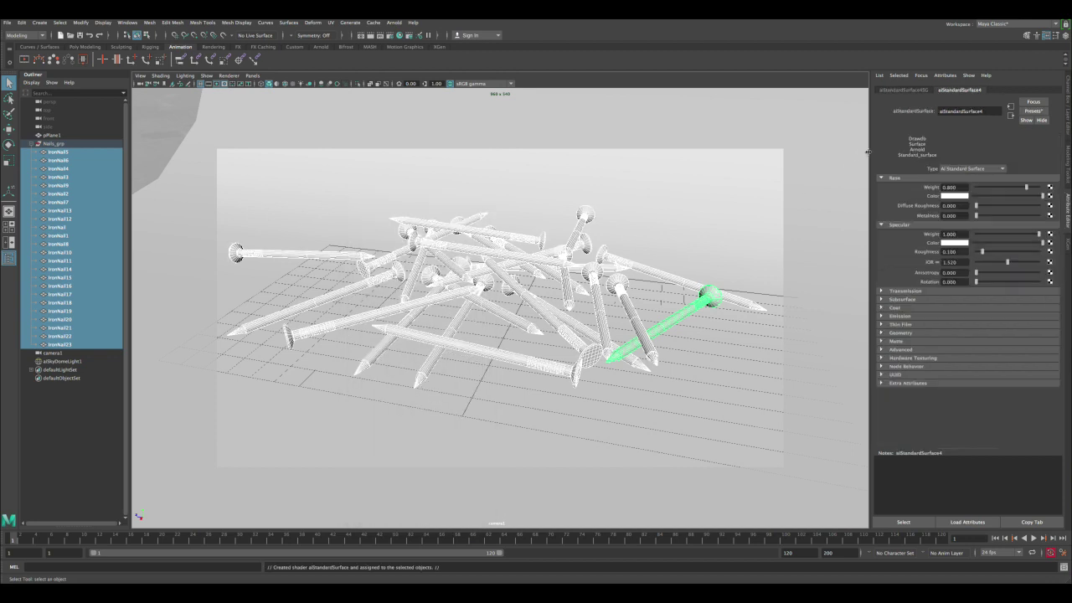
- Rename the nails' material as Metal and set its metalness to 1
double_click(984, 111)
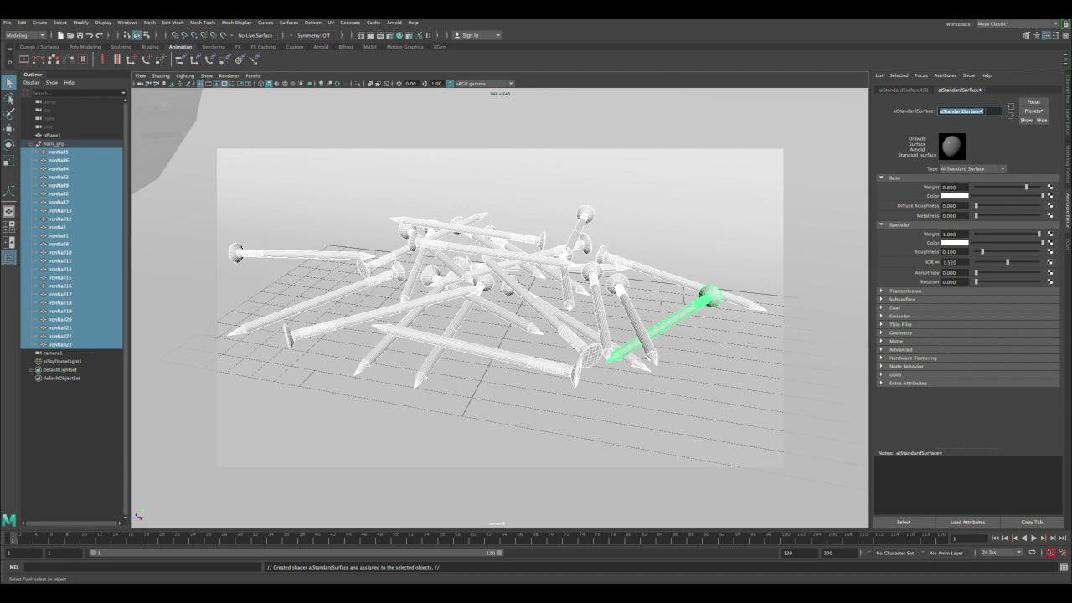
type("Metal")
key("Return")
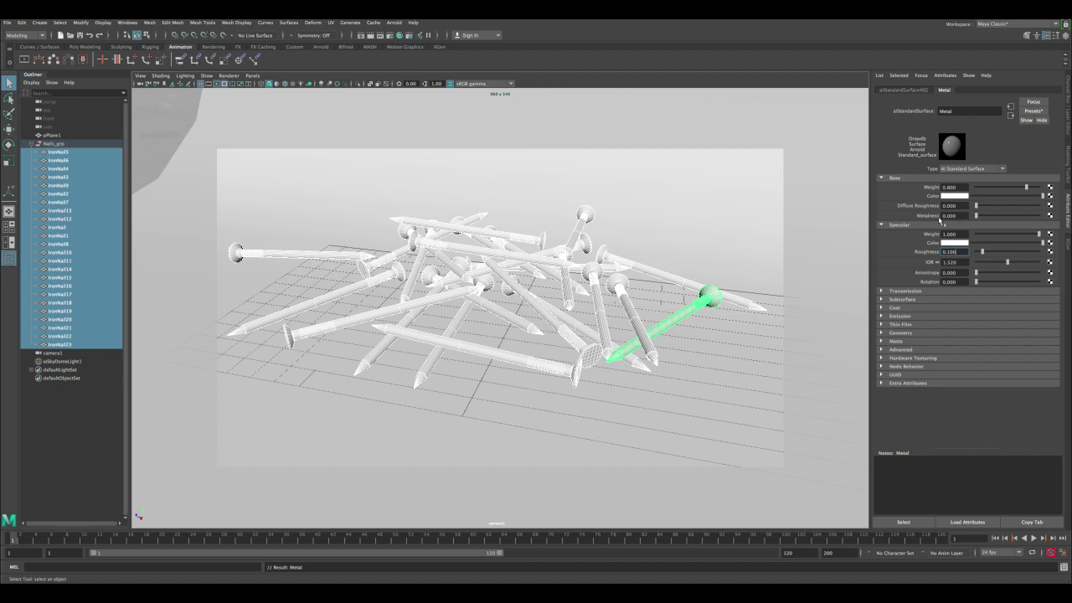
left_click(949, 215)
left_click_drag(976, 216, 1049, 220)
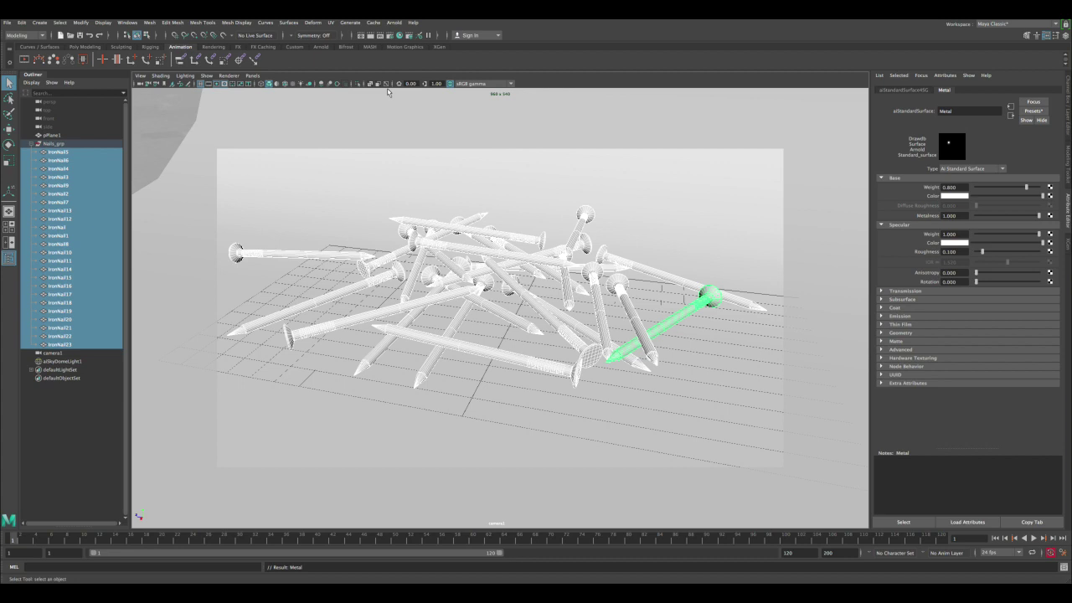
- Render the metallic nails, keep the image for comparison, and move the Render View off the nails' left half
left_click(361, 36)
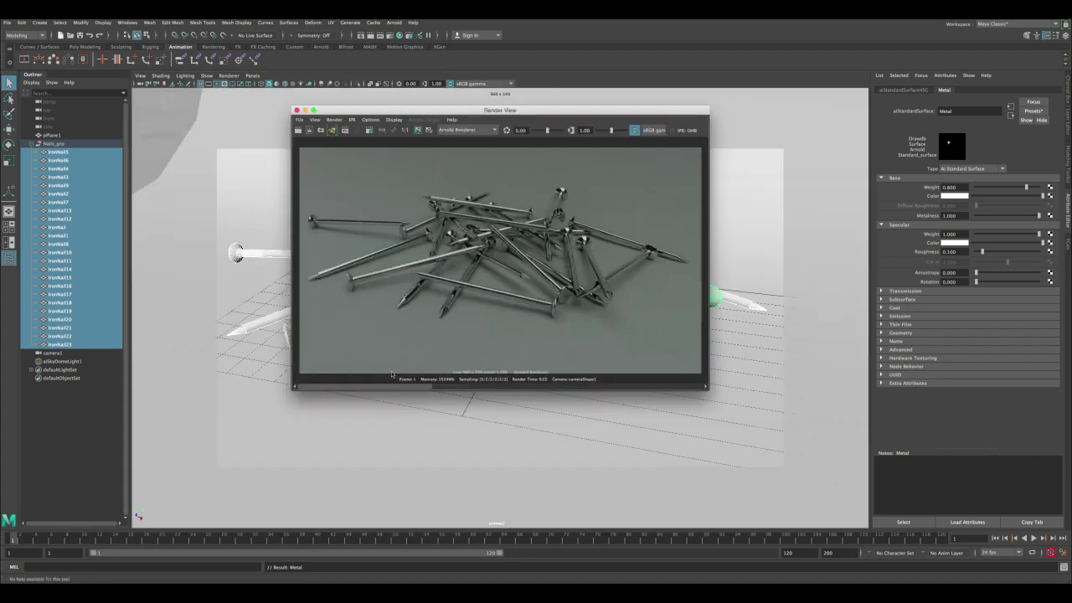
mouse_move(387, 388)
left_mouse_down()
mouse_move(584, 387)
mouse_move(598, 376)
mouse_move(352, 384)
mouse_move(383, 381)
left_mouse_up()
left_click(418, 130)
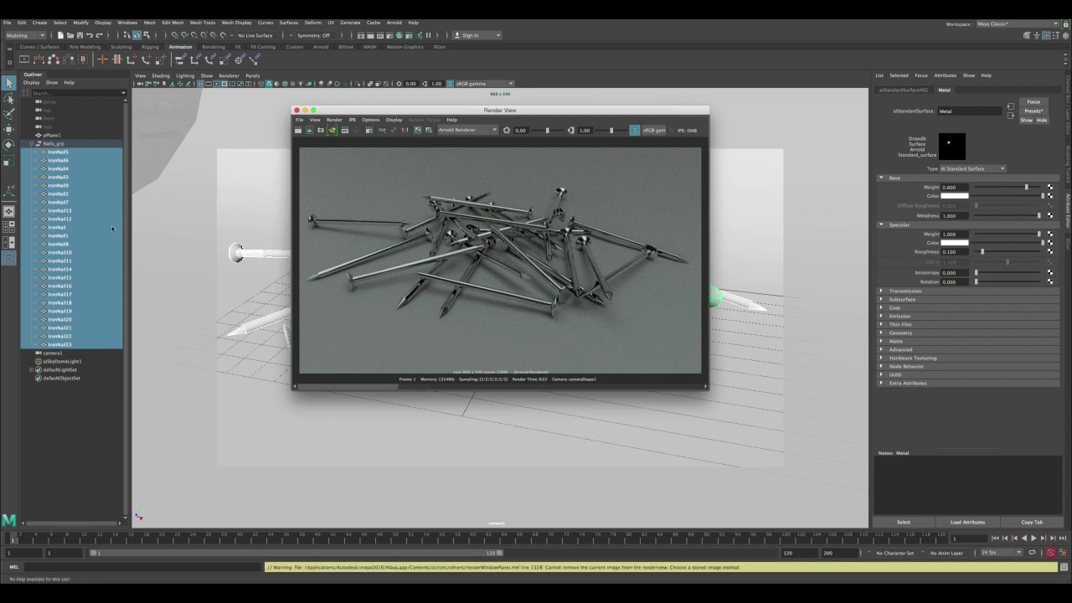
left_click_drag(419, 110, 660, 129)
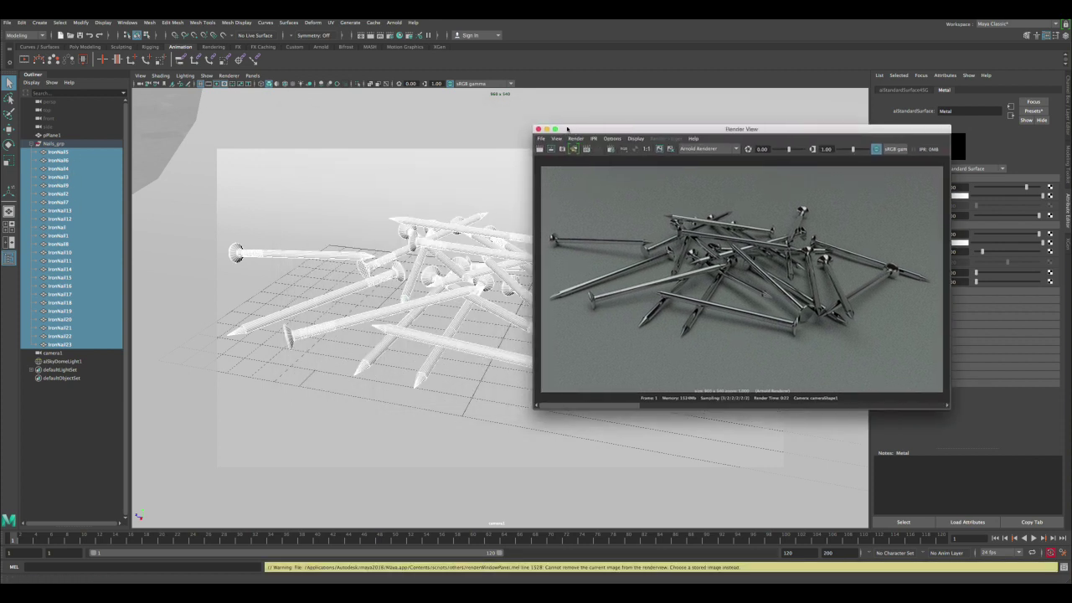
- Apply Smooth to all the selected nail meshes in Nails_grp
left_click(149, 22)
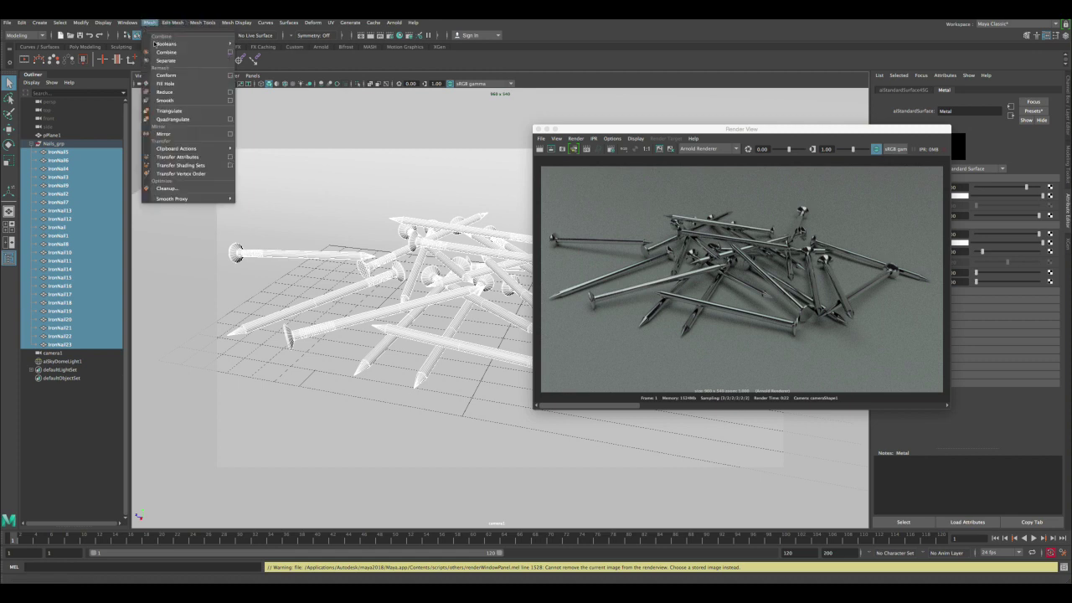
left_click(165, 100)
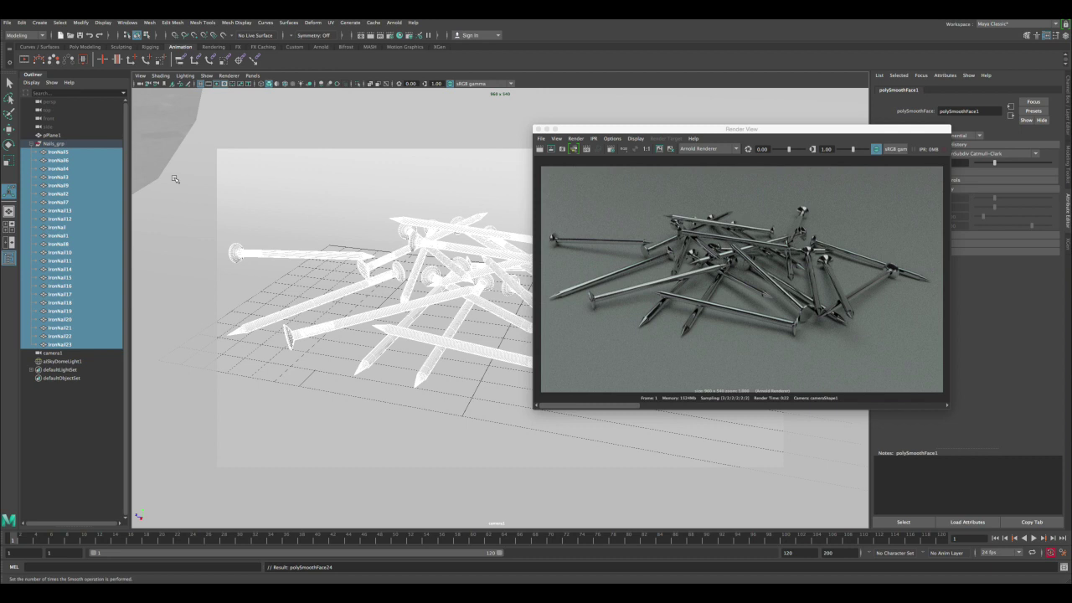
left_click(157, 152)
- Select aiSkyDomeLight1, re-render the smoothed nails, and compare the new render with the stored image, examining the metal's reflections
left_click(60, 362)
left_click_drag(600, 128, 360, 127)
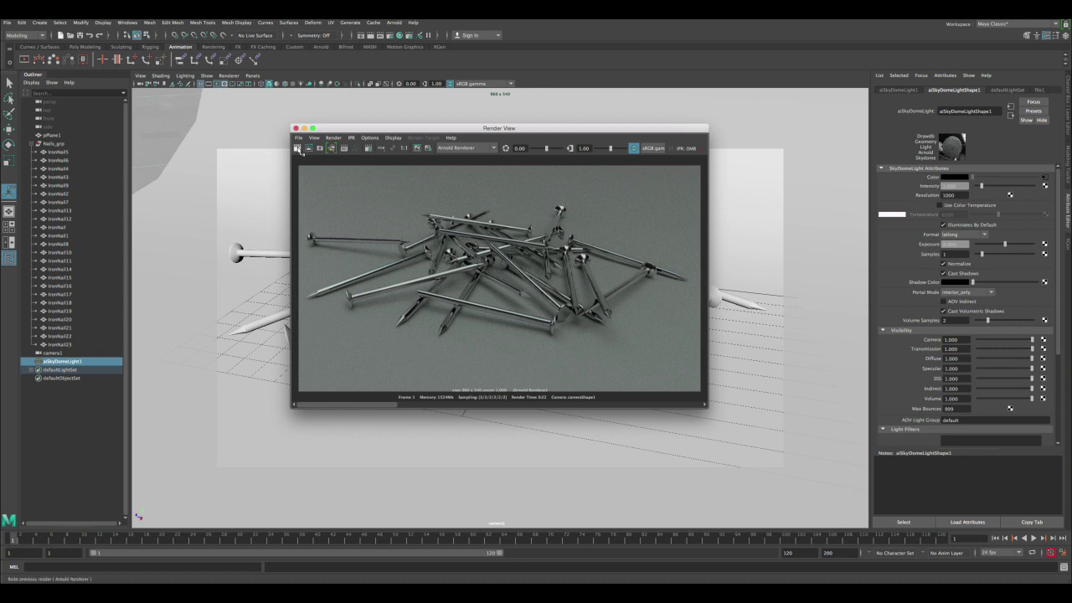
left_click(436, 401)
left_click(366, 402)
left_click(441, 402)
left_click(362, 402)
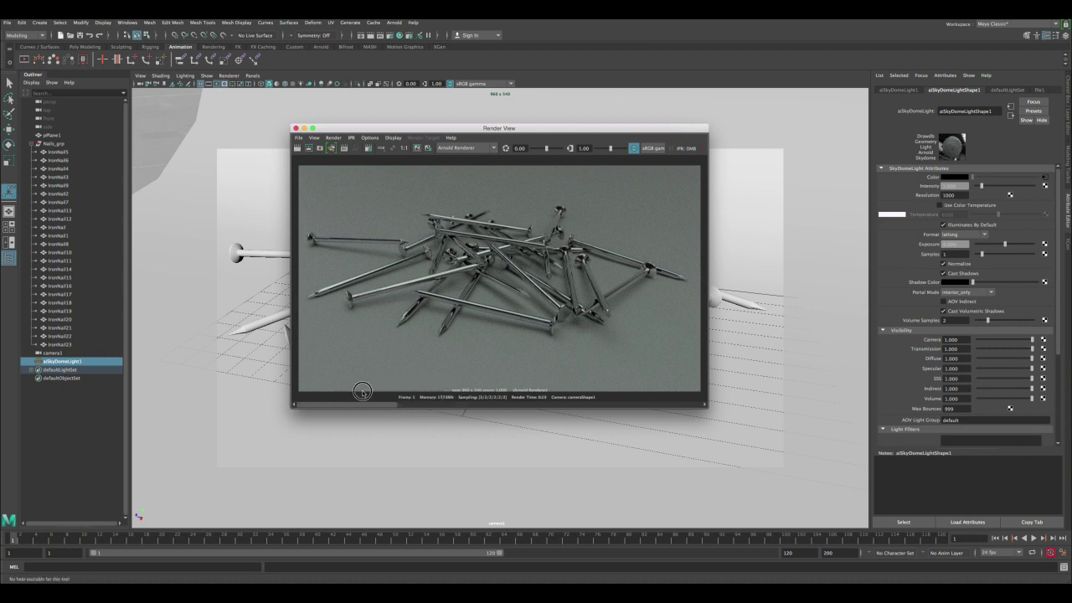
left_click_drag(421, 391, 383, 397)
left_click(382, 399)
left_click(402, 405)
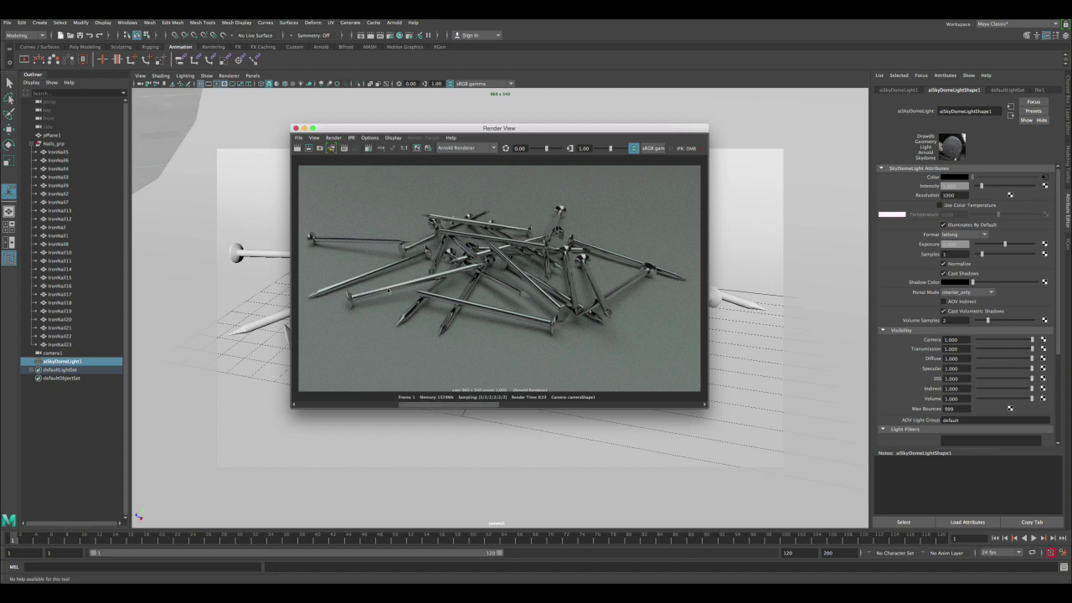
left_click(337, 404)
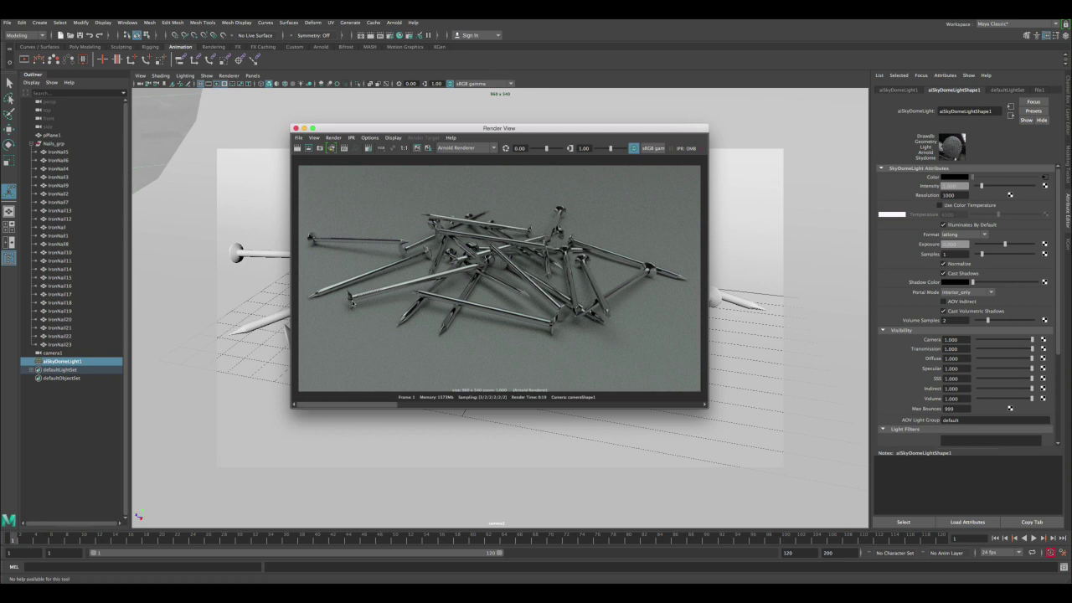
left_click_drag(351, 405, 444, 388)
left_click(377, 405)
left_click(433, 405)
left_click(355, 405)
left_click(437, 405)
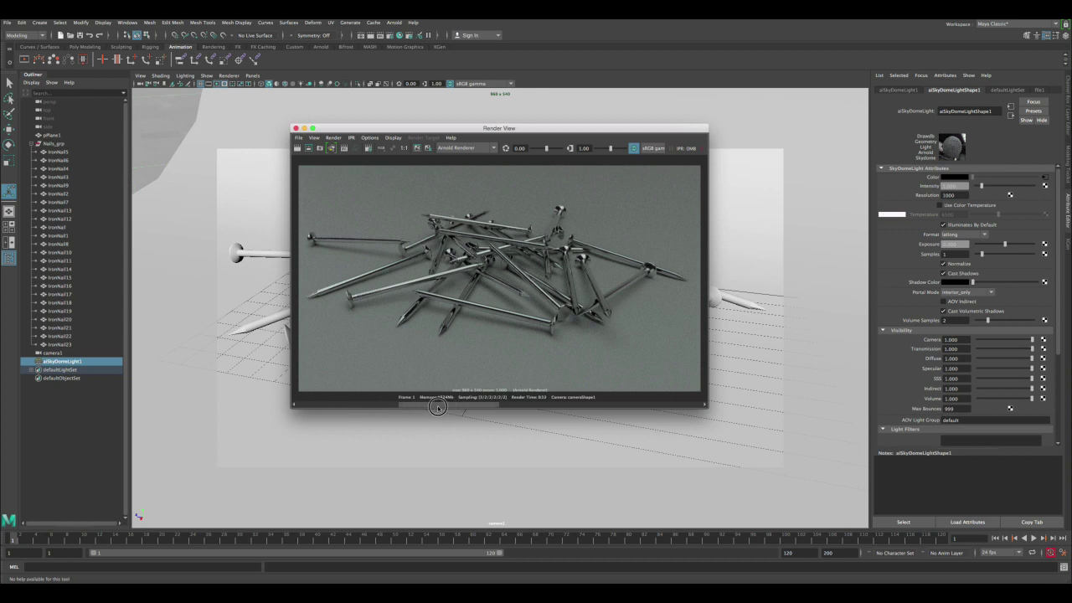
left_click(357, 405)
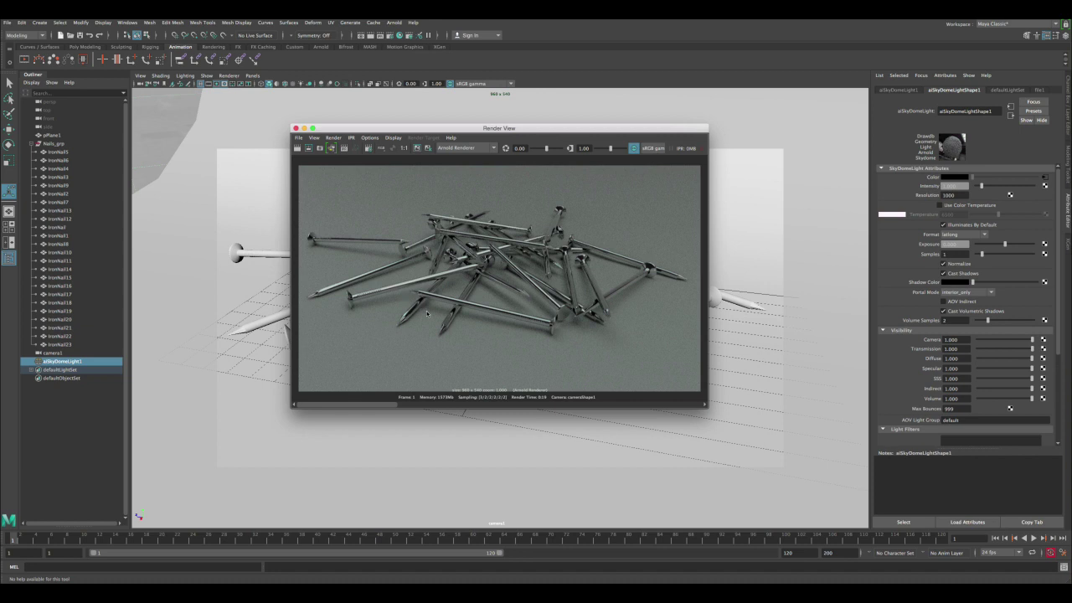
left_click_drag(563, 213, 567, 217)
left_click_drag(438, 235, 491, 209)
left_click(498, 197)
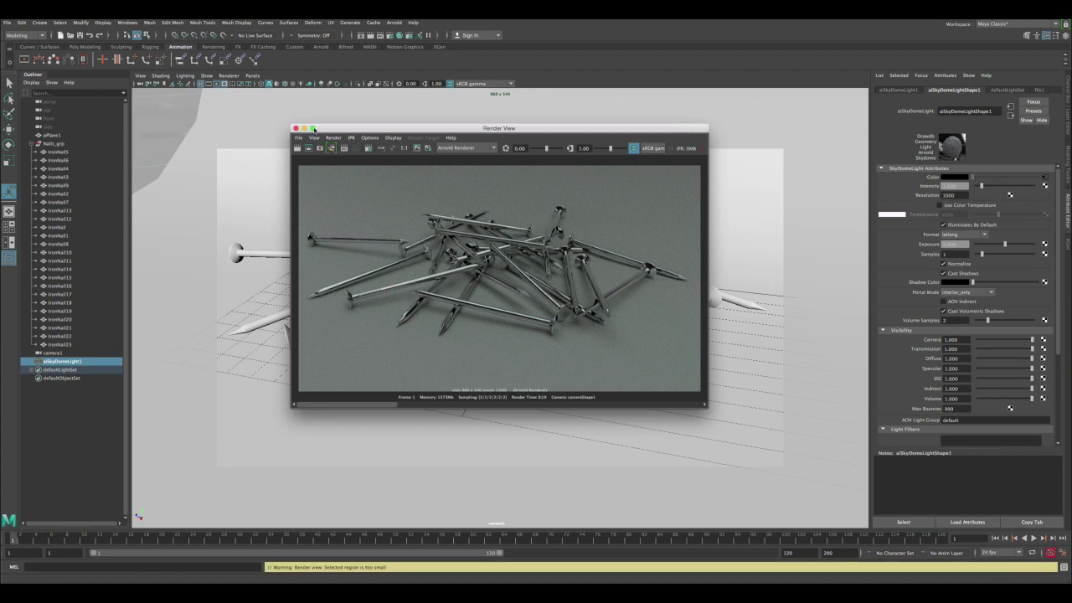
- Close the Render View and create a polygon sphere in the perspective view
left_click(296, 128)
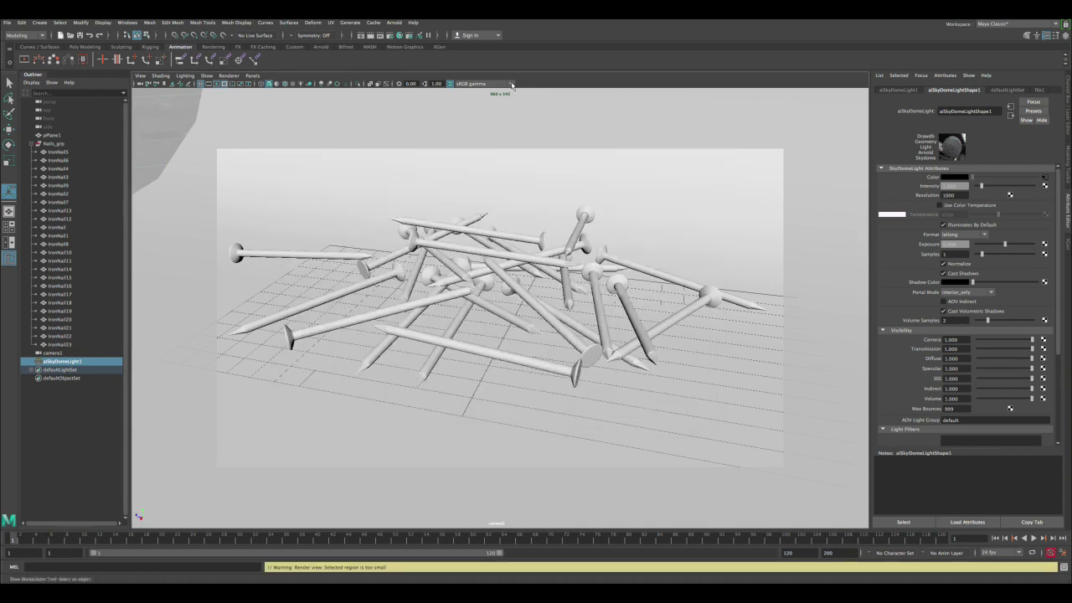
key("space")
key("space")
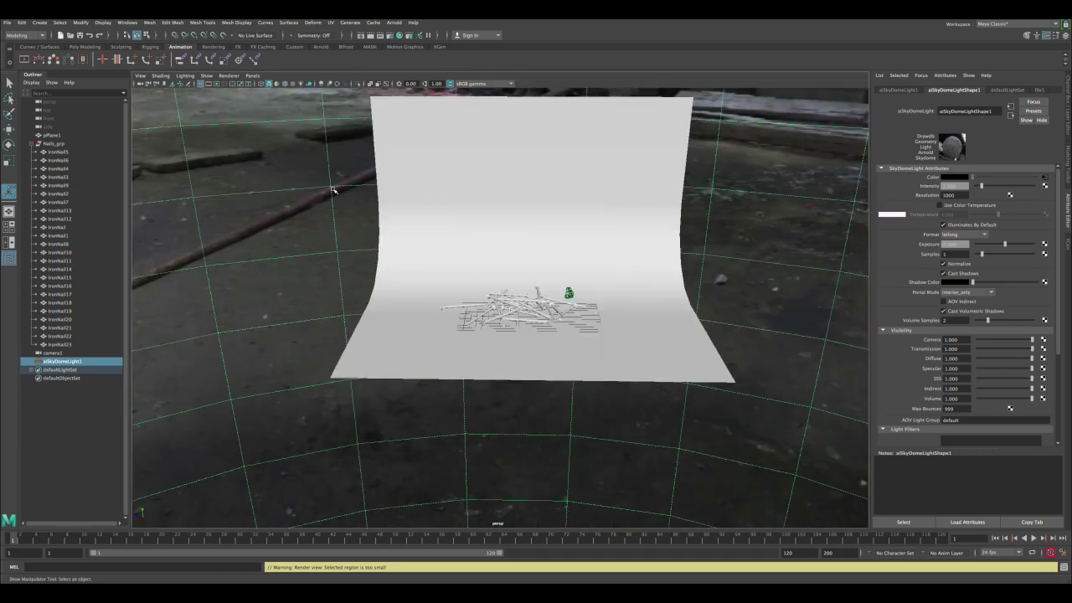
left_click_drag(313, 162, 364, 180, "alt")
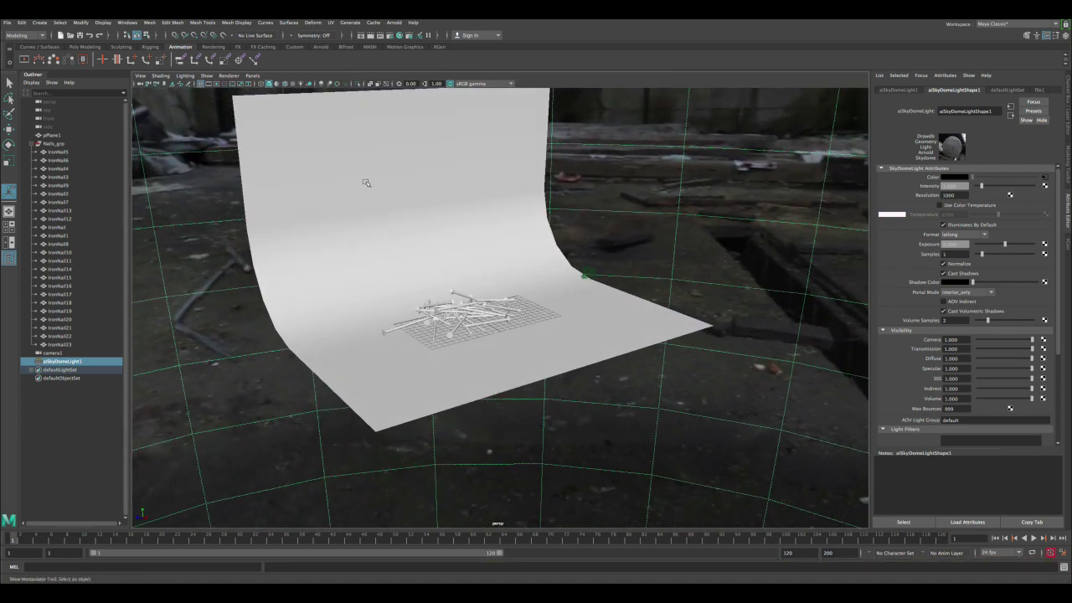
left_click(40, 23)
mouse_move(54, 52)
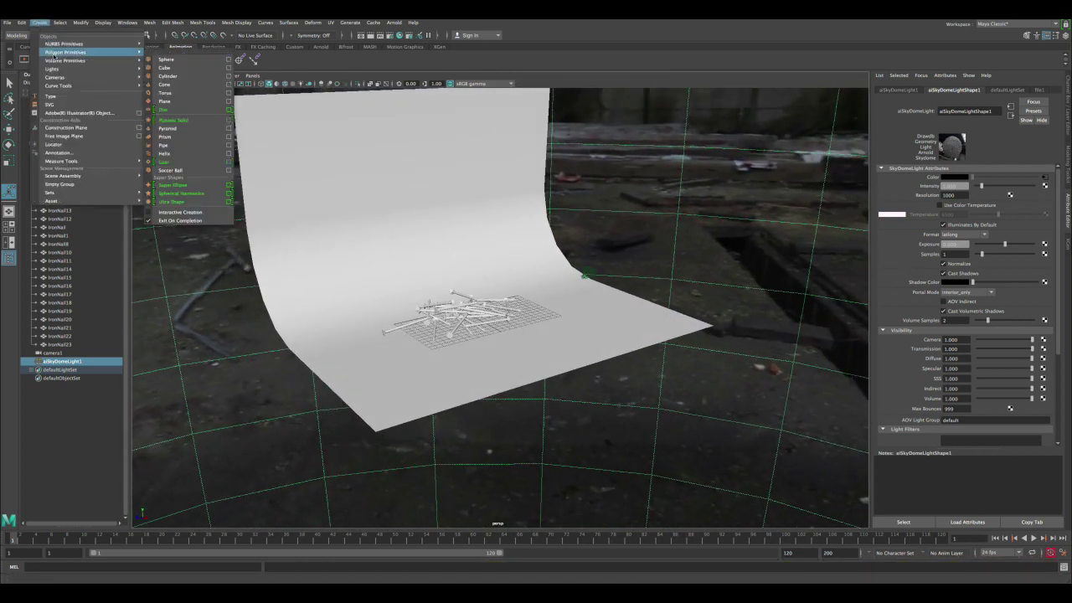
left_click(167, 59)
- Scale the sphere uniformly to about 44 so it encloses the nails, the curved backdrop and the camera
left_click_drag(444, 261, 787, 188, "alt")
key("r")
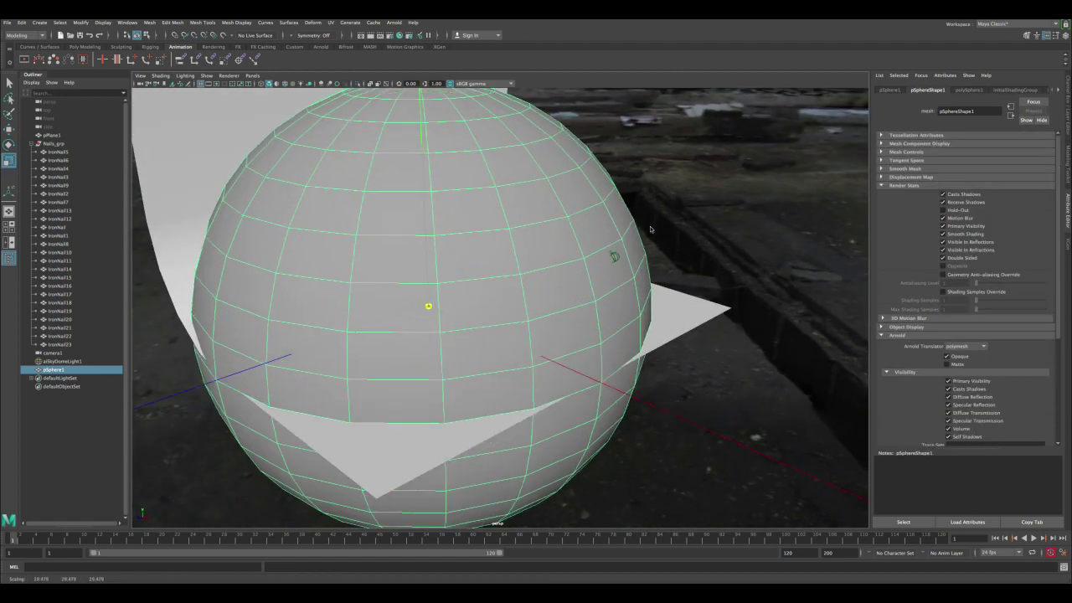
scroll(414, 246, "down", 3)
left_click_drag(414, 246, 446, 304, "alt")
right_click_drag(426, 311, 572, 292, "alt")
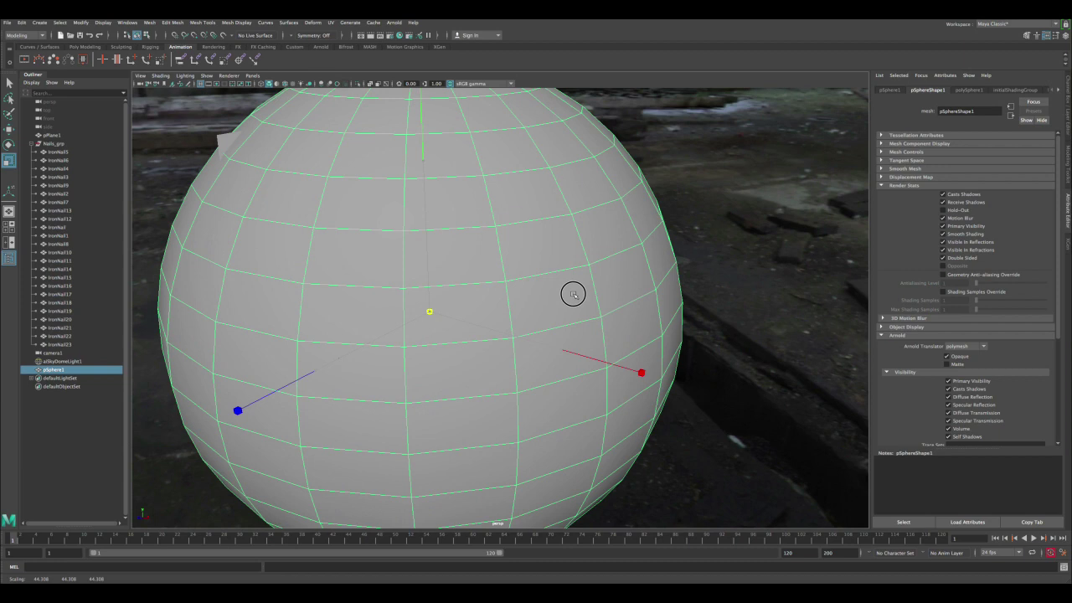
left_click_drag(572, 292, 518, 282, "alt")
right_click_drag(519, 282, 582, 416, "alt")
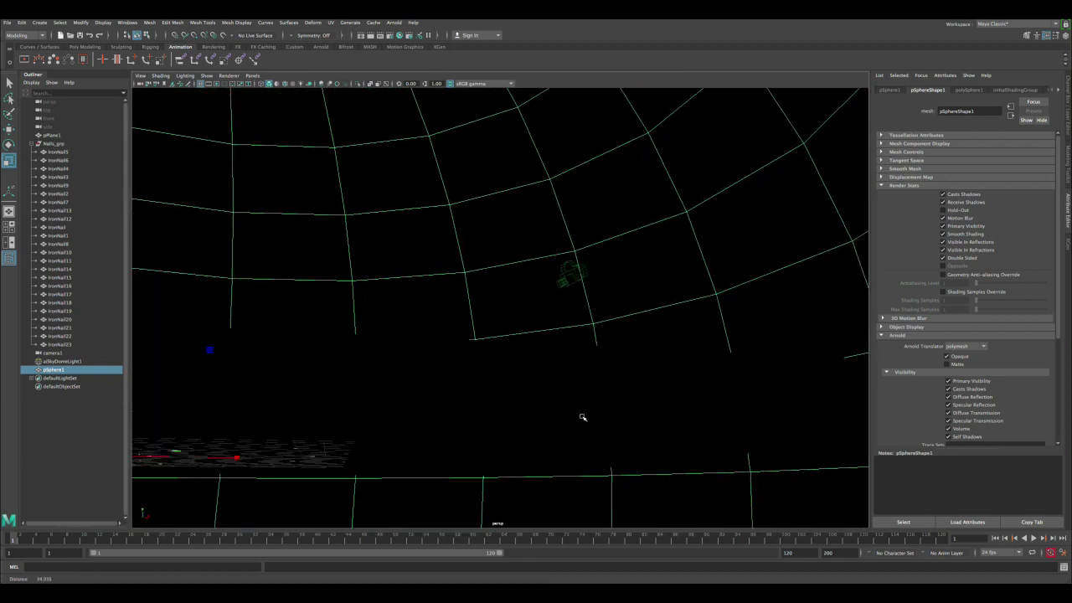
left_click_drag(581, 416, 483, 394, "alt")
right_click_drag(484, 394, 192, 134, "alt")
left_click_drag(469, 189, 474, 248, "alt")
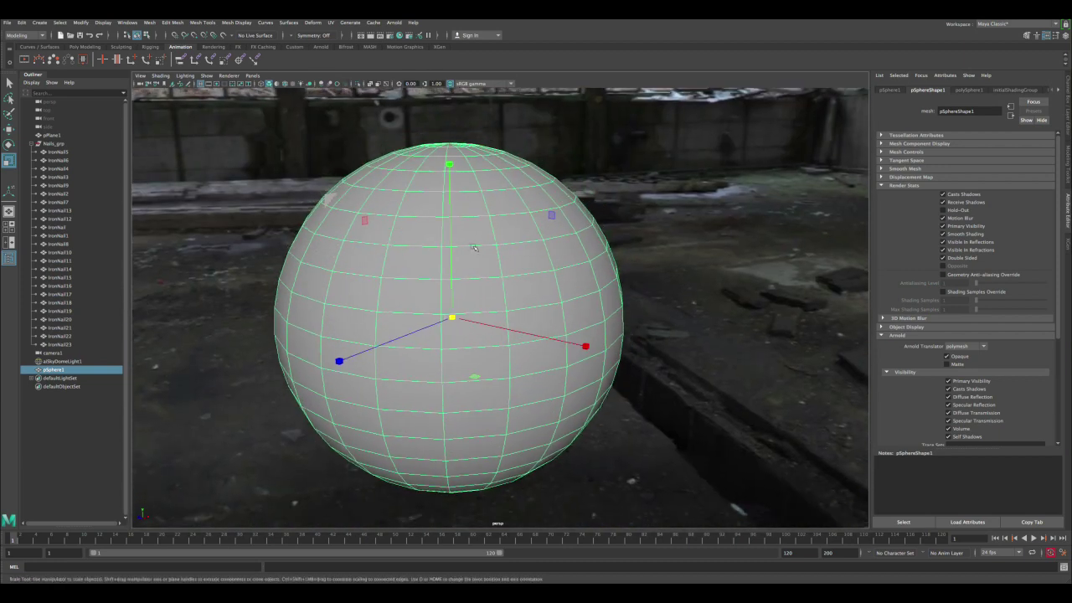
key("q")
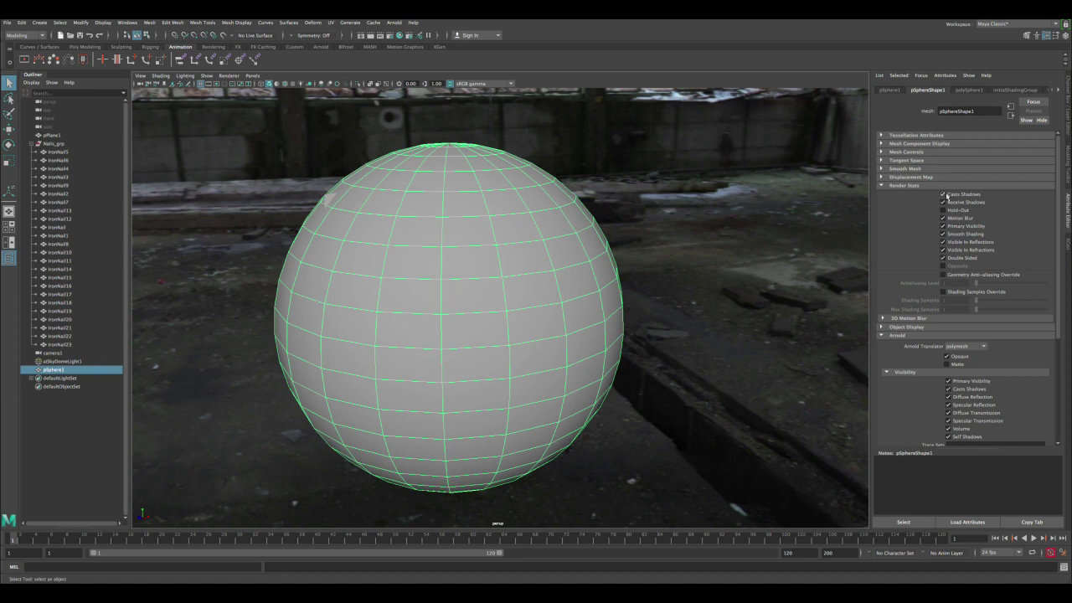
- Turn off Casts Shadows, Receive Shadows and Primary Visibility for the sphere
left_click(902, 336)
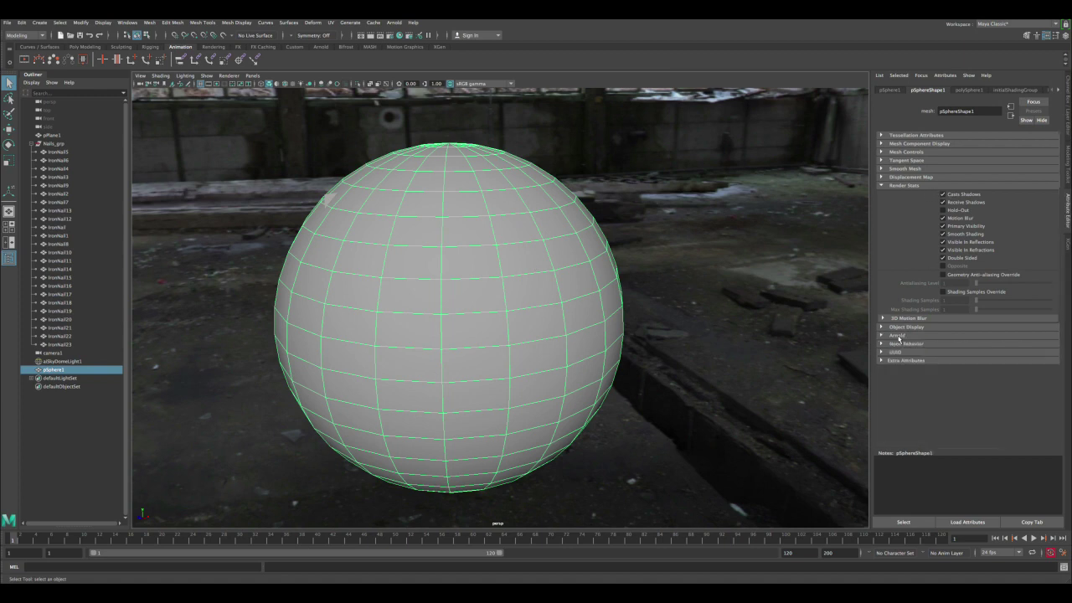
left_click(902, 336)
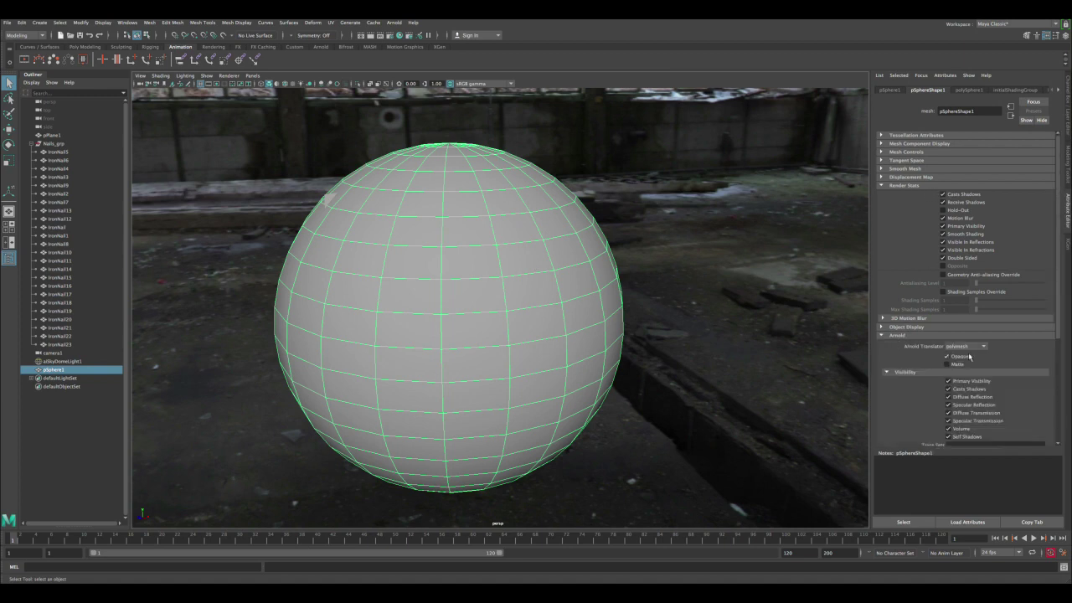
left_click(944, 194)
left_click(967, 227)
- Assign a new Surface Shader to the sphere and set its Out Color to white
left_click_drag(452, 278, 460, 243, "alt")
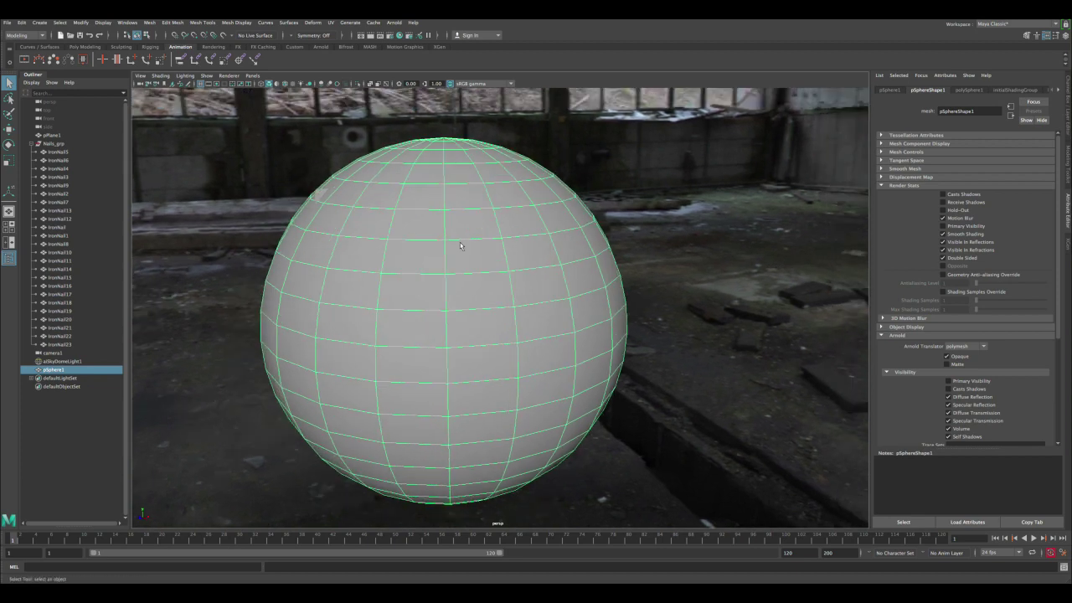
right_click(460, 243)
right_click_drag(459, 243, 457, 457)
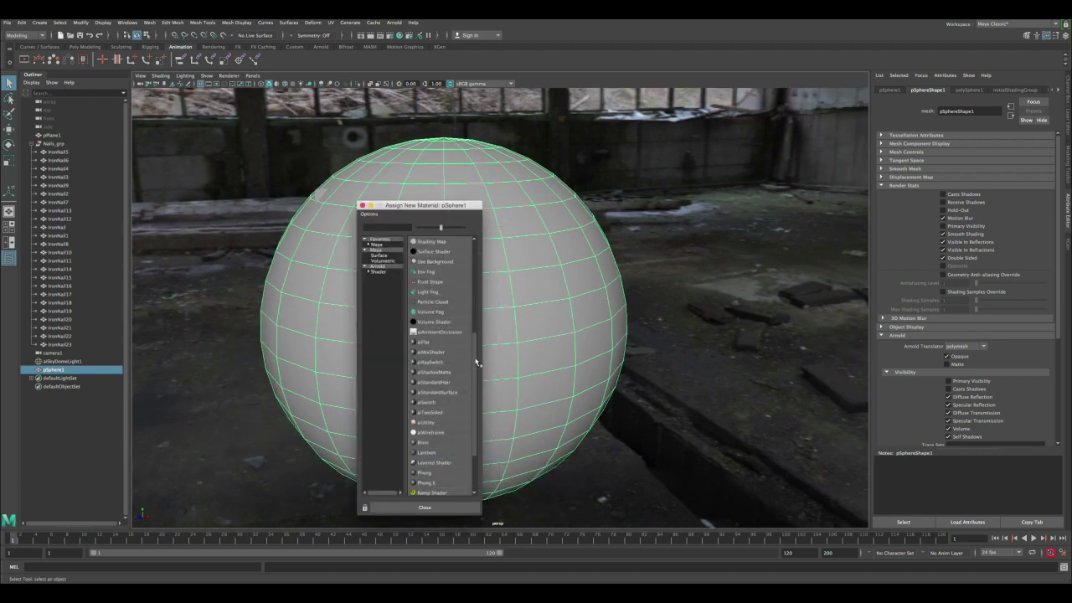
mouse_move(475, 359)
left_mouse_down()
mouse_move(474, 371)
mouse_move(475, 340)
left_mouse_up()
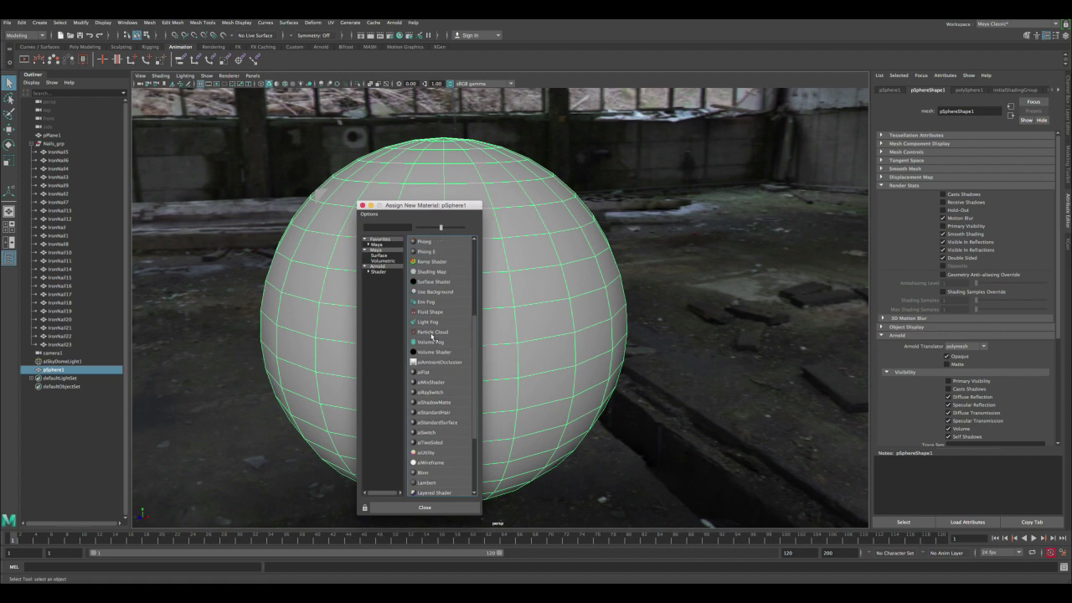
left_click(434, 283)
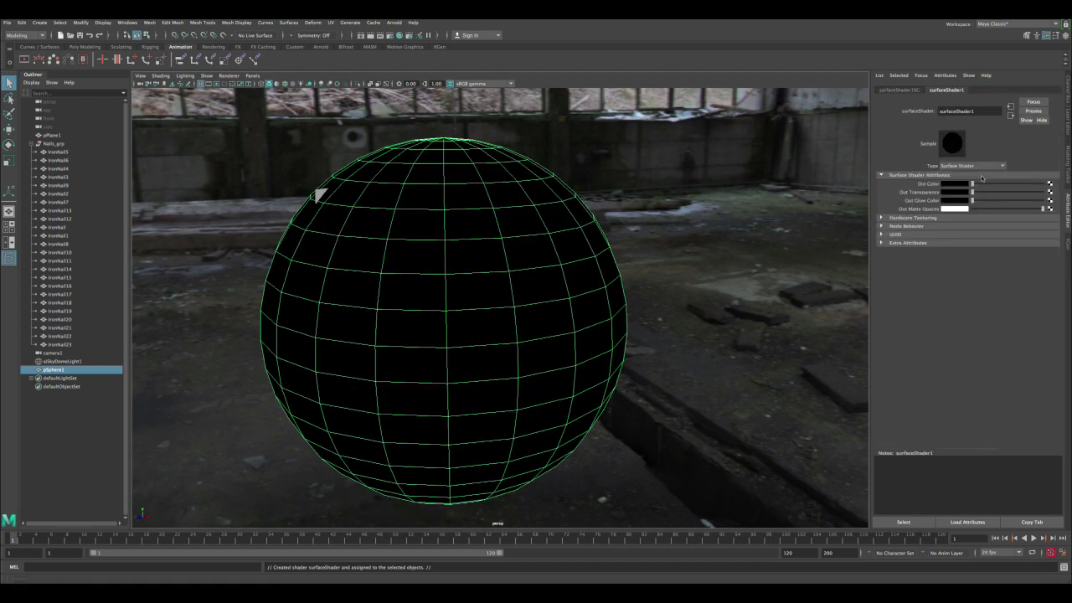
left_click_drag(974, 183, 1046, 184)
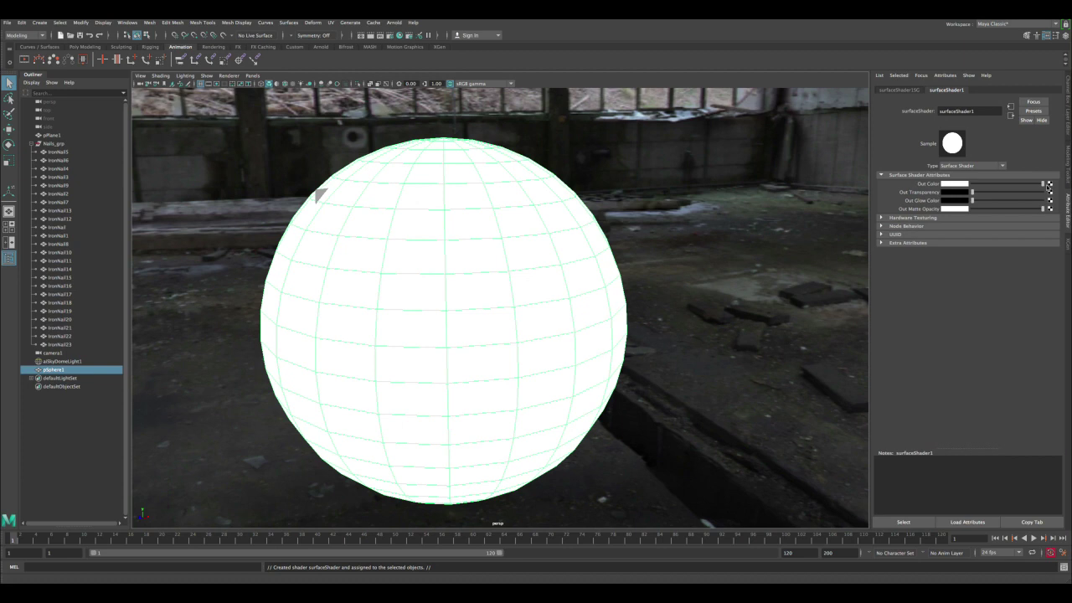
- Render the camera1 view with the white sphere in place and compare the image with the stored renders
right_click_drag(413, 221, 424, 238, "alt")
left_click_drag(424, 240, 417, 243, "alt")
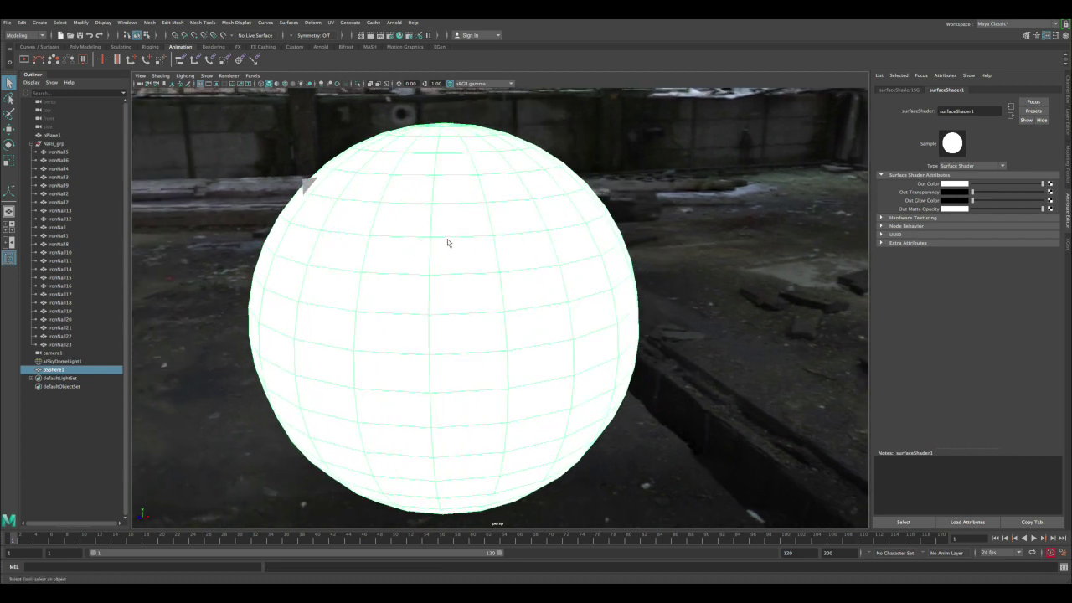
key("space")
key("space")
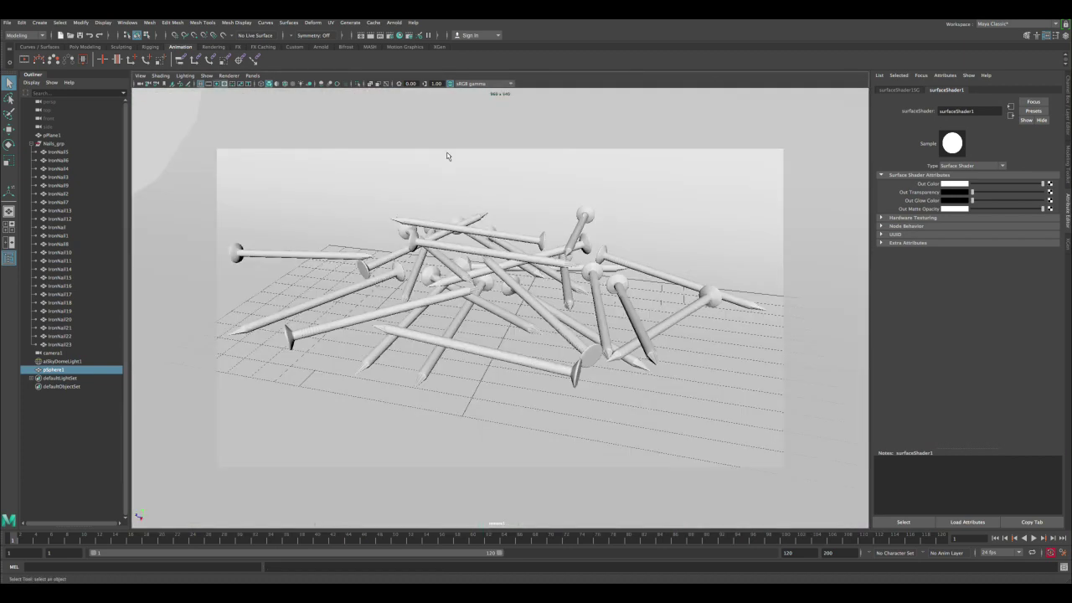
left_click(361, 35)
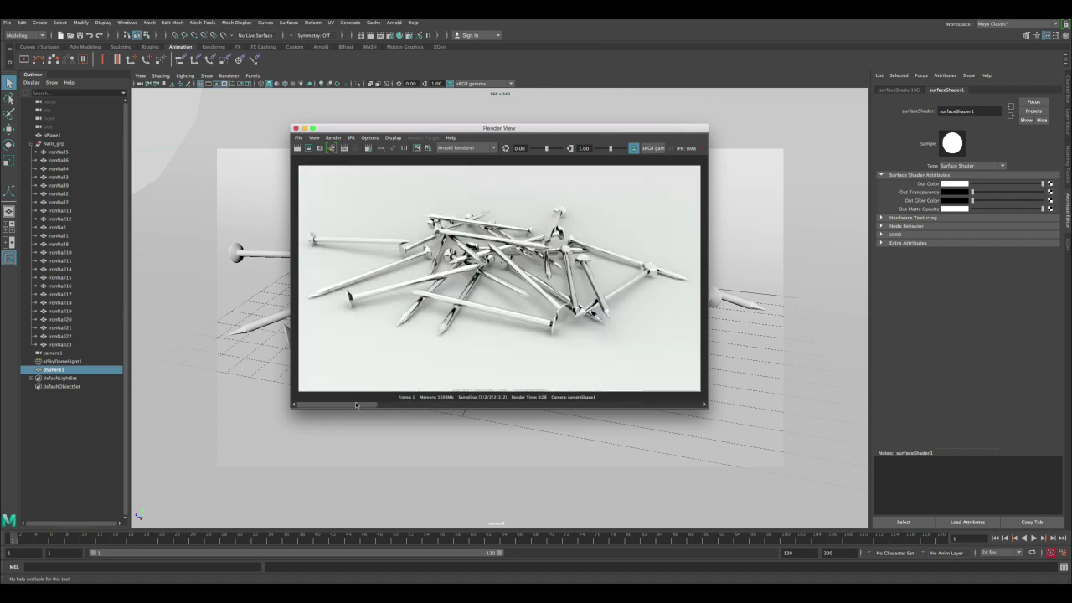
mouse_move(355, 404)
left_mouse_down()
mouse_move(424, 403)
mouse_move(365, 403)
left_mouse_up()
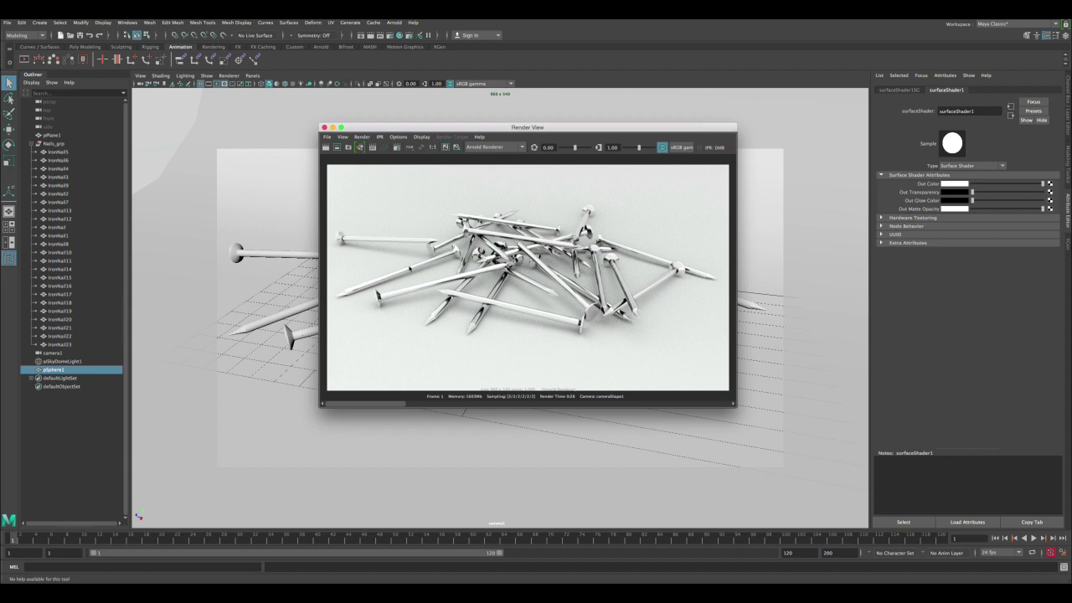
left_click_drag(390, 128, 415, 125)
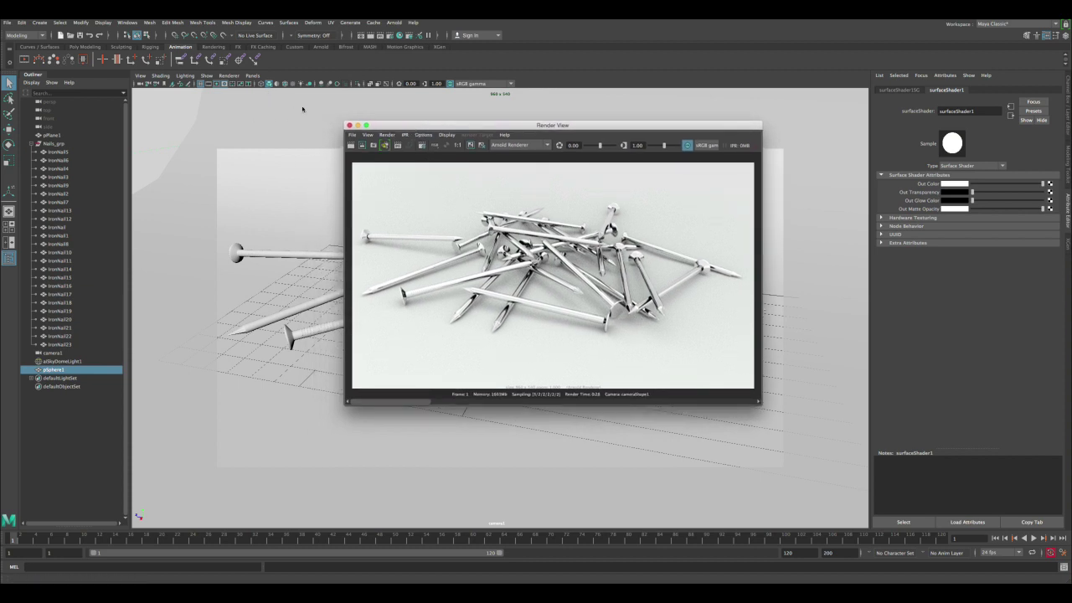
- Turn off the sphere's Arnold Diffuse Reflection visibility
key("space")
left_click(274, 165)
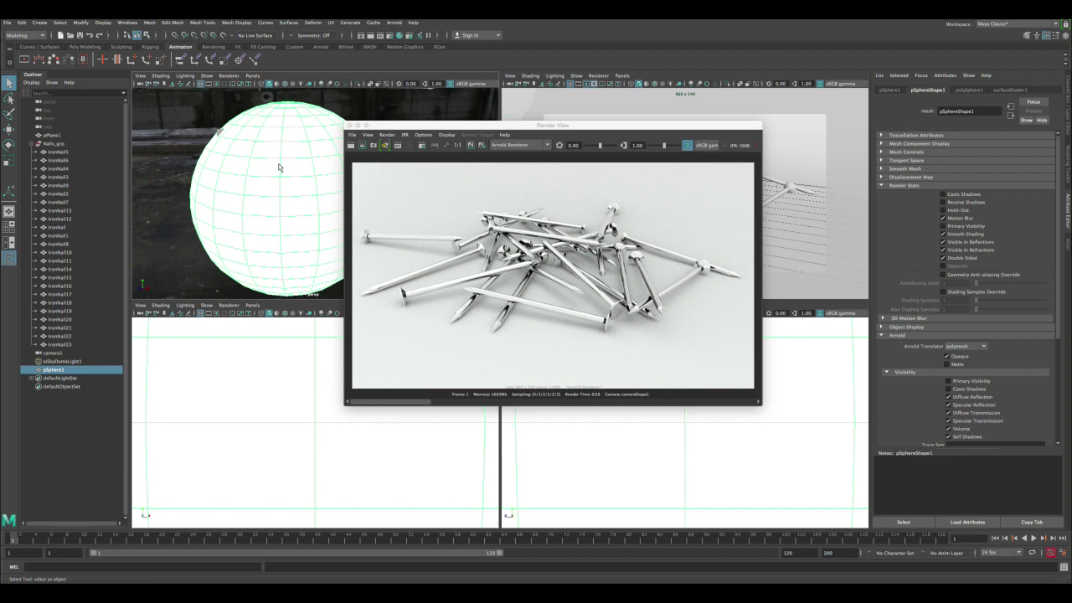
left_click(950, 398)
left_click_drag(558, 123, 545, 124)
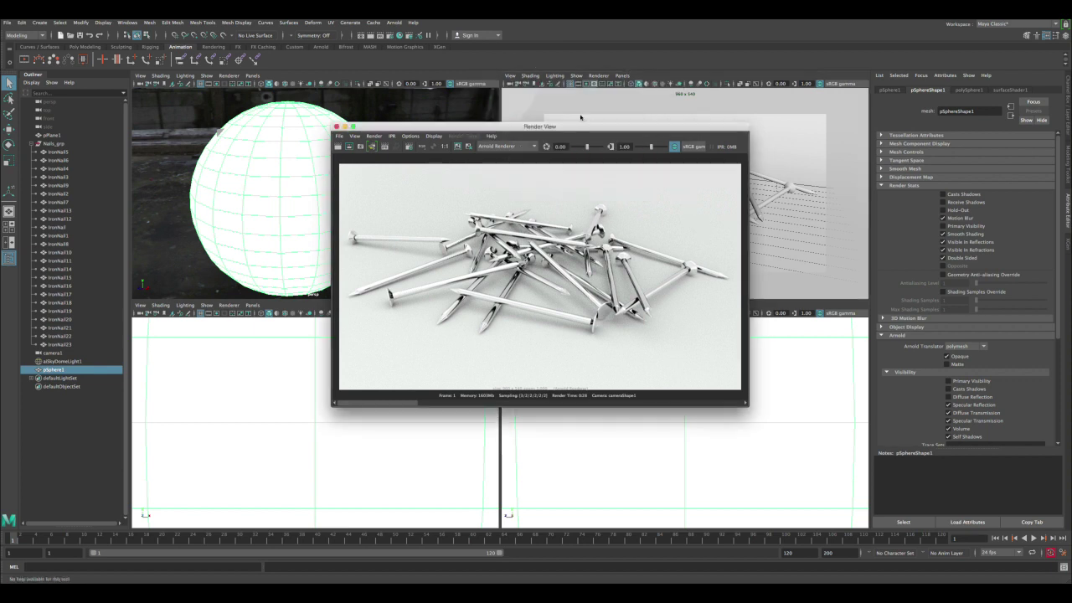
- Re-render the nails from the camera1 view and compare the image with the previous white sphere render
key("space")
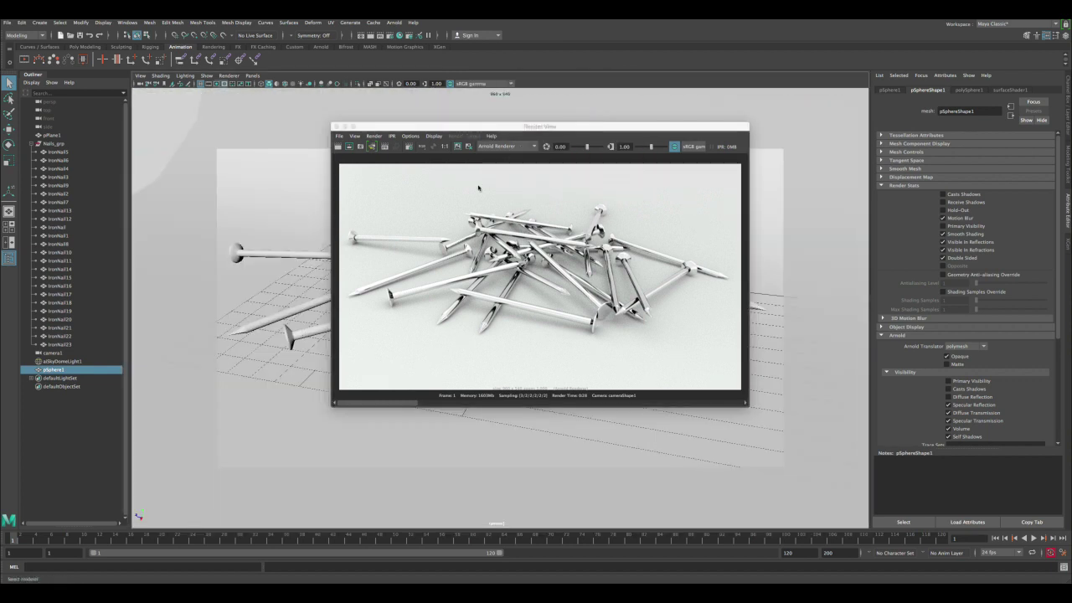
left_click(339, 147)
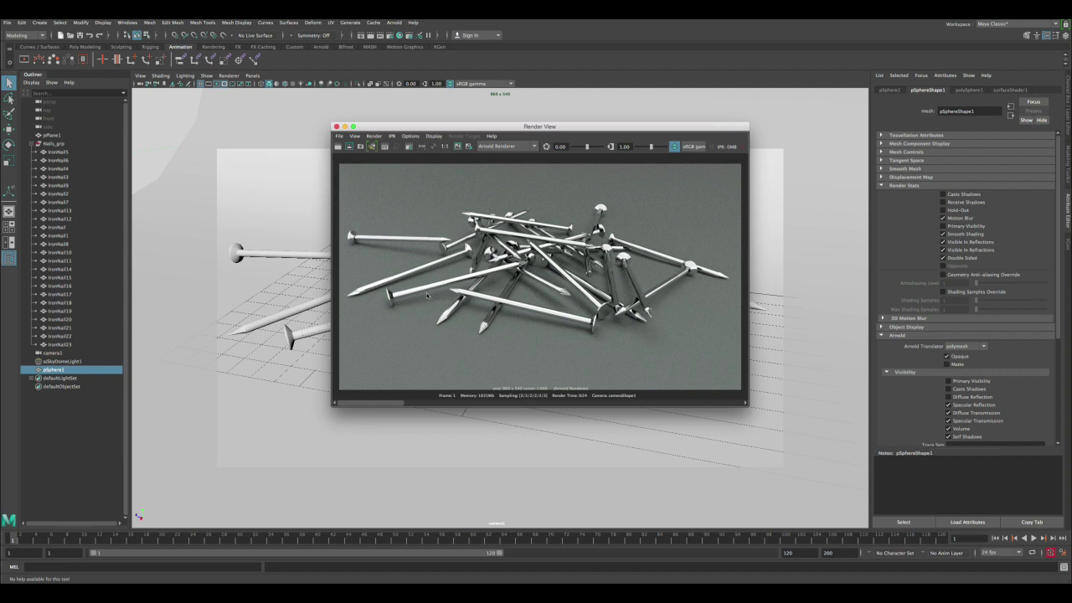
left_click(408, 403)
left_click(388, 404)
left_click(430, 404)
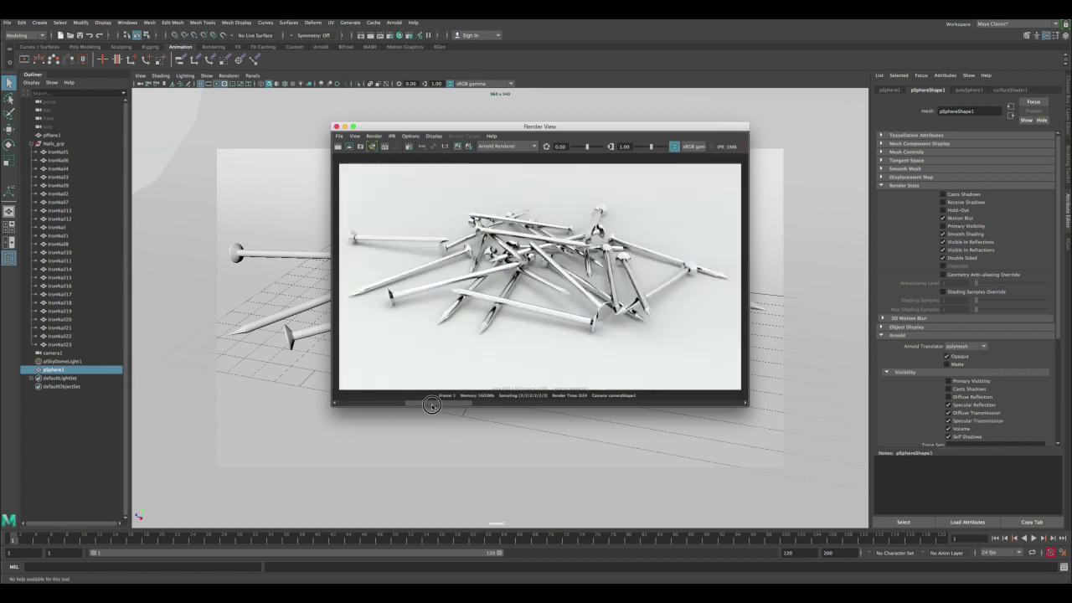
- Remove the overly bright white-floor render from the stored images and compare the remaining nail renders
left_click(383, 405)
left_click_drag(382, 405, 474, 403)
left_click(460, 146)
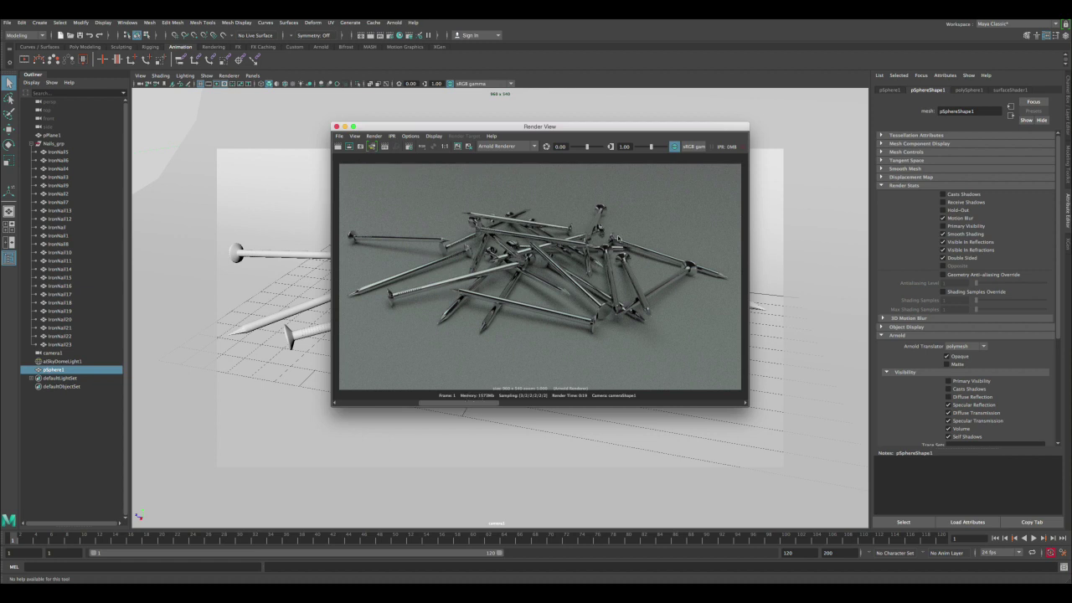
left_click_drag(448, 402, 356, 406)
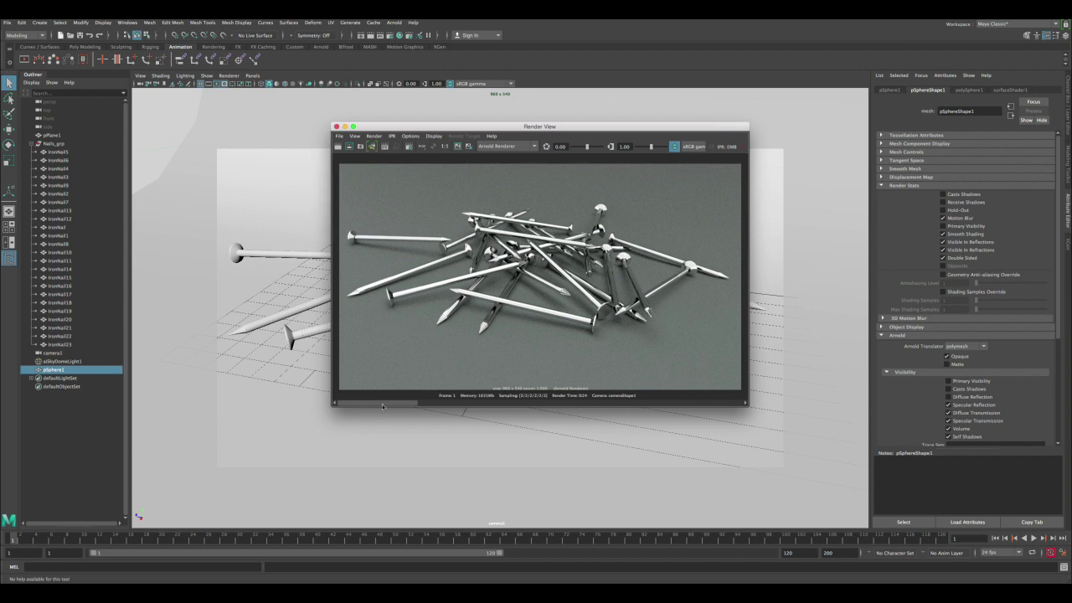
mouse_move(397, 405)
left_mouse_down()
mouse_move(469, 404)
mouse_move(388, 405)
left_mouse_up()
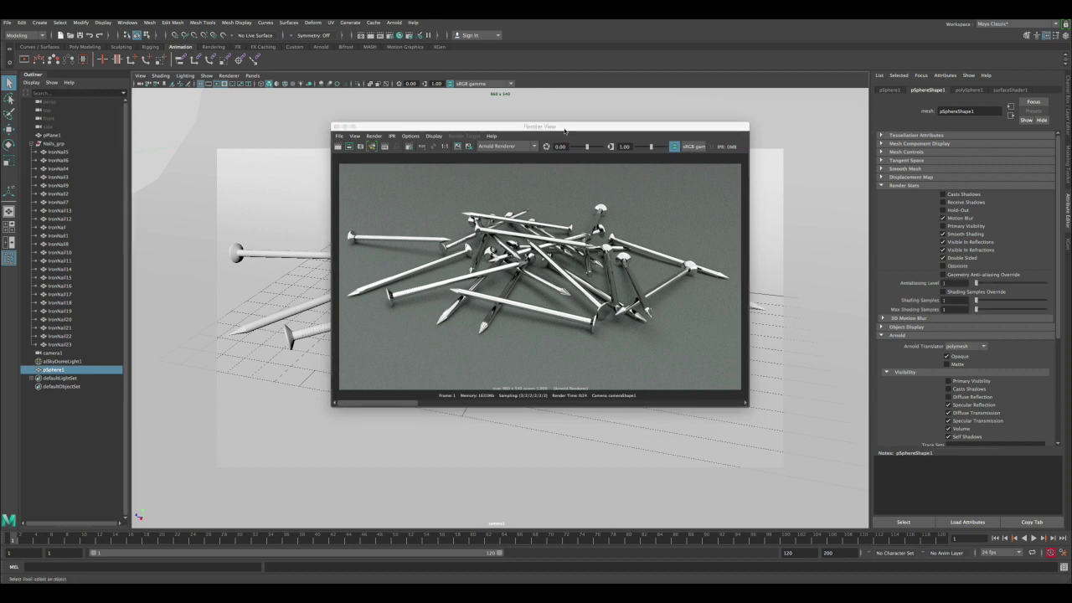
- Raise the sphere's Surface Shader Out Transparency to a light grey
left_click(1009, 91)
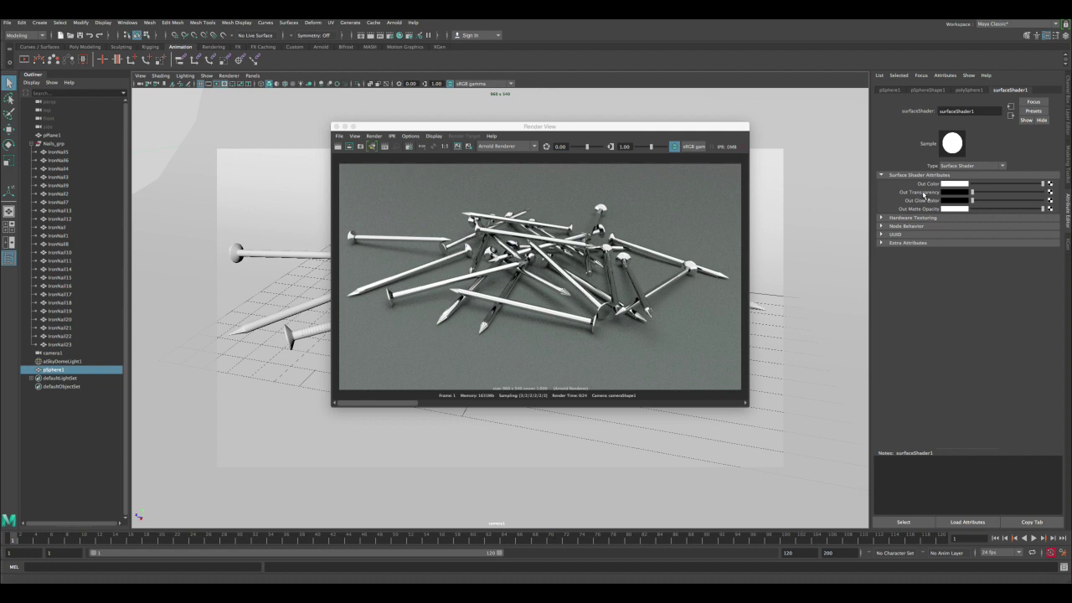
left_click(1014, 193)
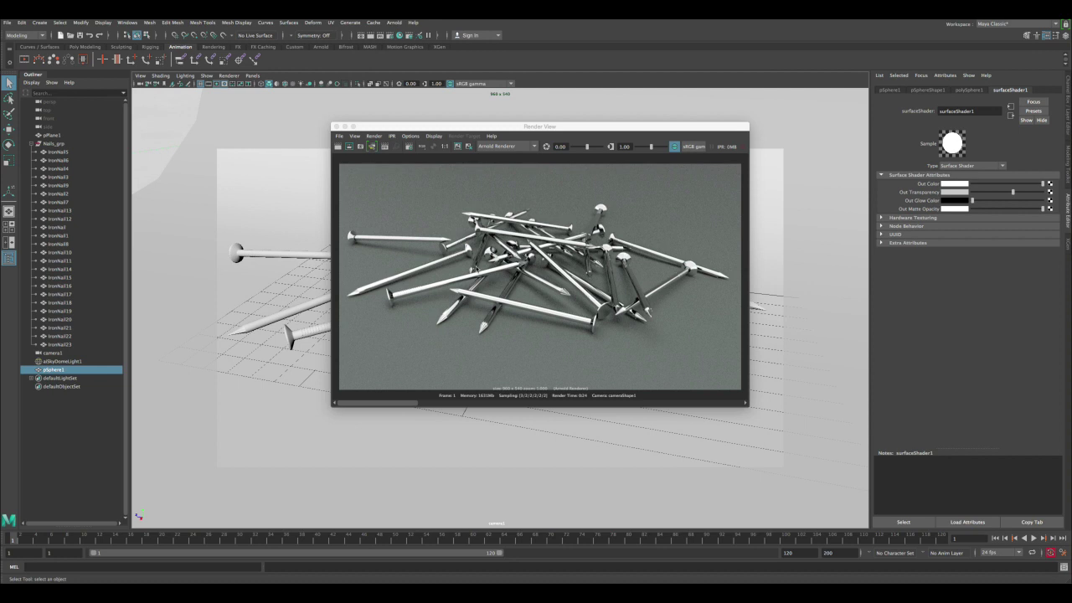
- Render the nails with the semi-transparent sphere, compare with the stored renders, and remove the previous opaque-sphere render with the stronger reflections
left_click(422, 404)
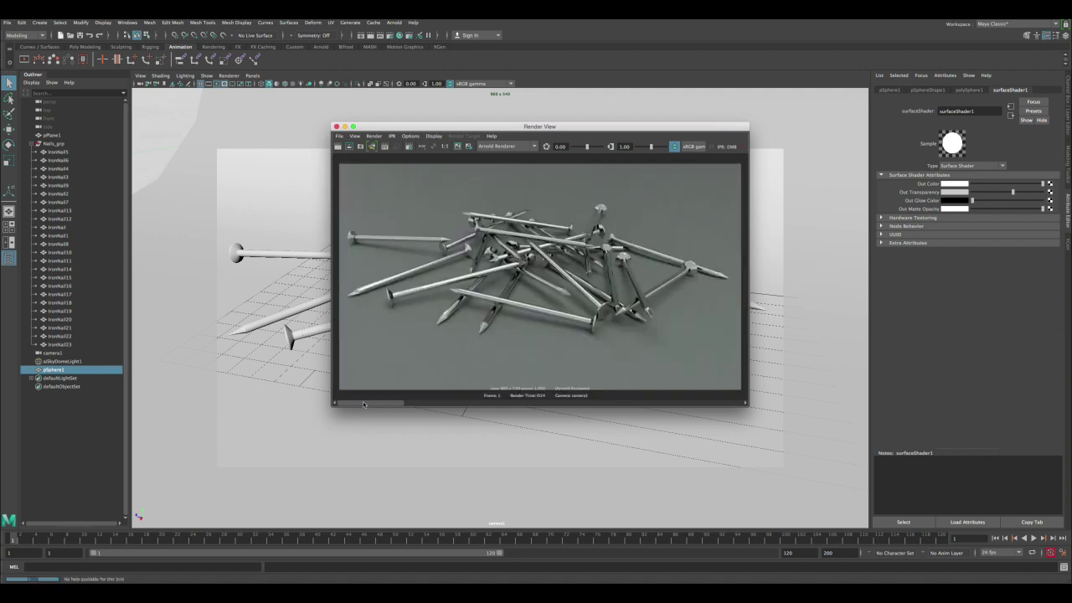
mouse_move(364, 405)
left_mouse_down()
mouse_move(391, 404)
mouse_move(356, 403)
left_mouse_up()
mouse_move(384, 405)
left_mouse_down()
mouse_move(452, 403)
mouse_move(373, 403)
left_mouse_up()
left_click_drag(375, 404, 423, 403)
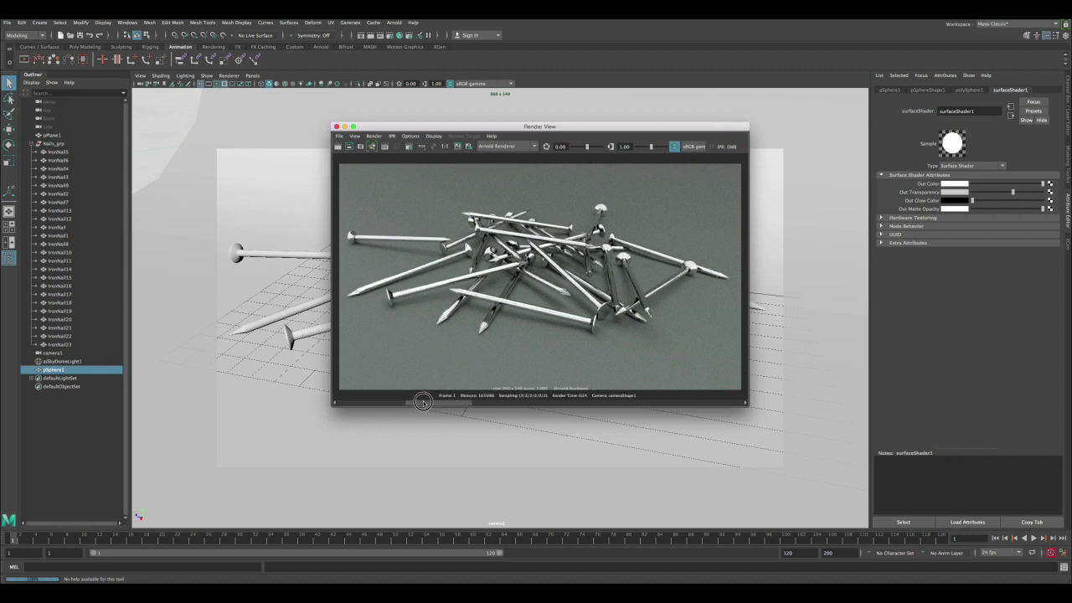
left_click(468, 147)
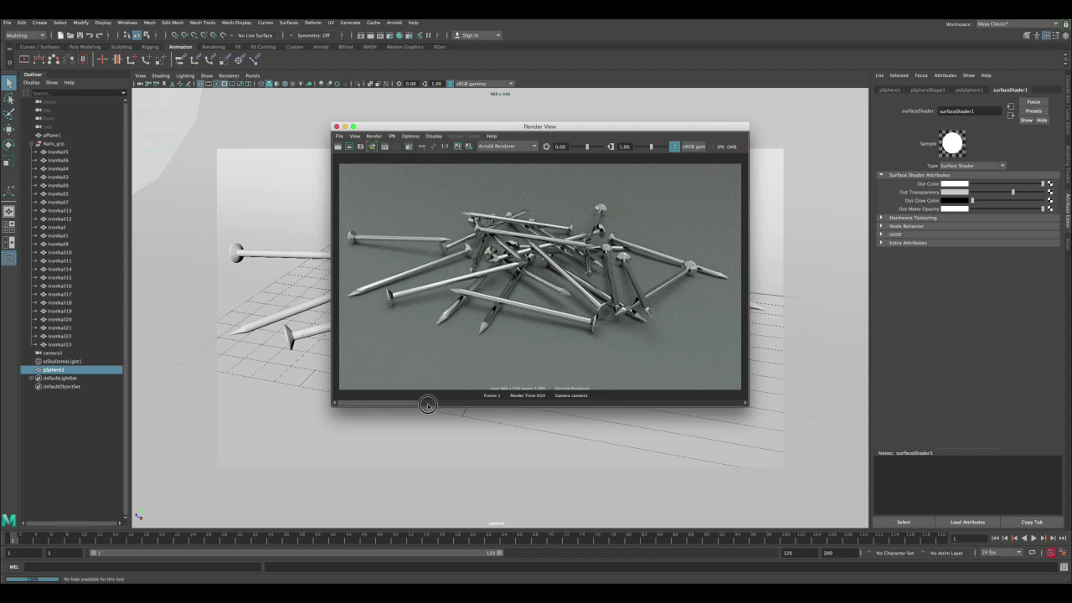
left_click_drag(426, 403, 315, 395)
- Close the render window, select the Arnold skydome light, and set its Samples to 6
left_click_drag(403, 126, 323, 116)
left_click(285, 115)
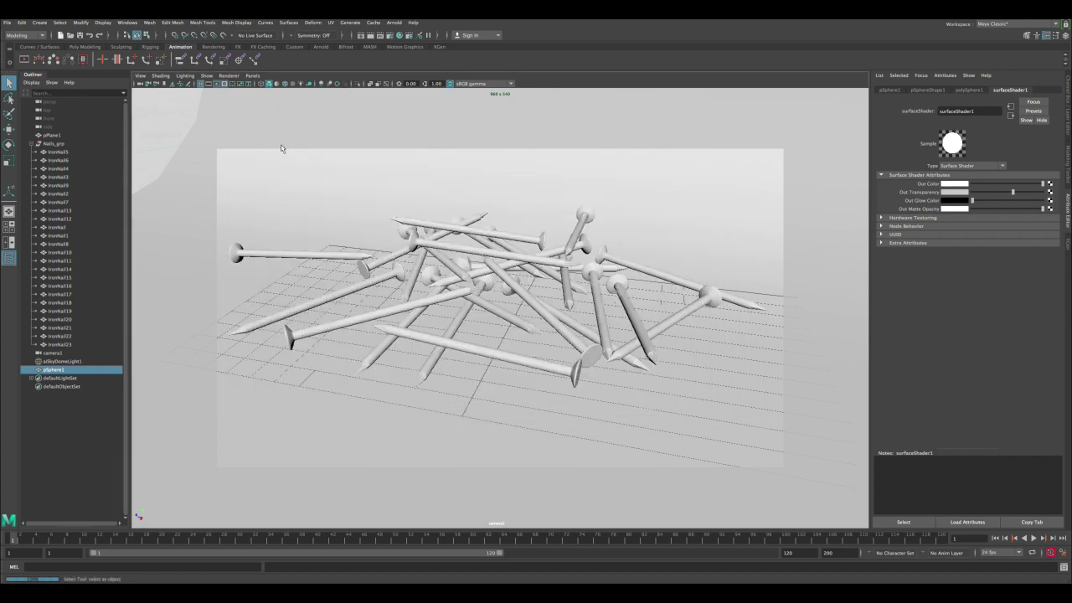
key("space")
left_click(388, 190)
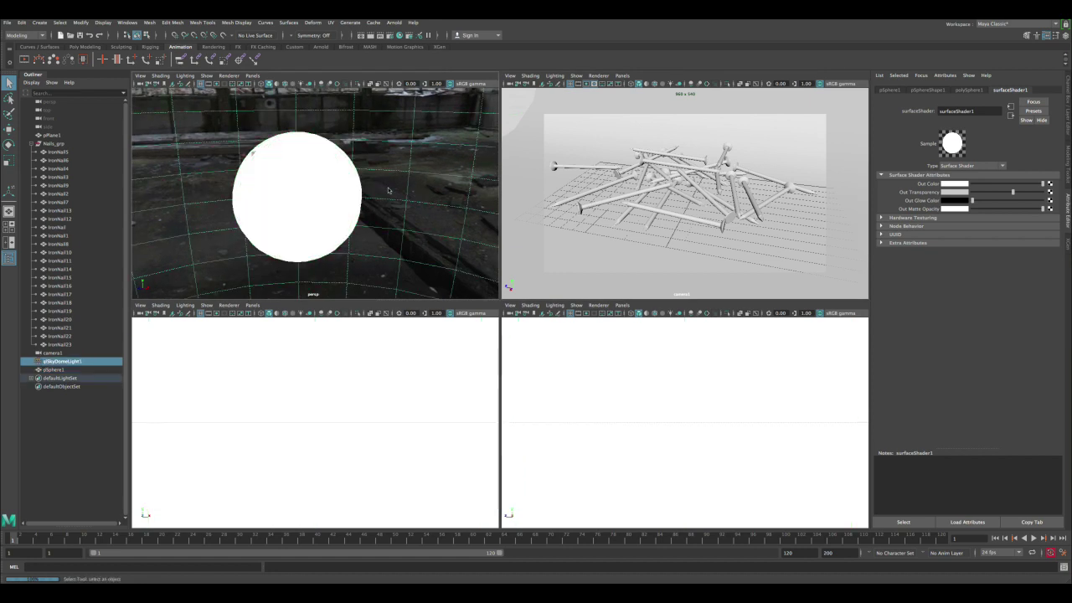
key("space")
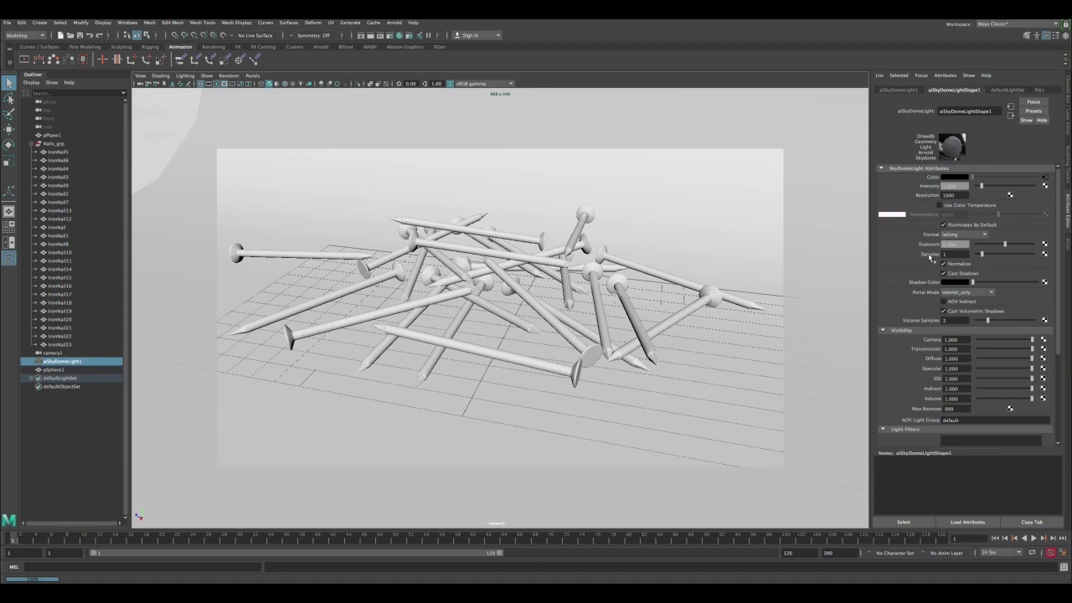
left_click_drag(949, 253, 938, 254)
type("3")
key("Return")
left_click_drag(956, 254, 941, 254)
key("Return")
- Reopen the render window, keep the current image, re-render the camera1 view with the new skydome samples, and compare the noise between both renders
left_click(362, 35)
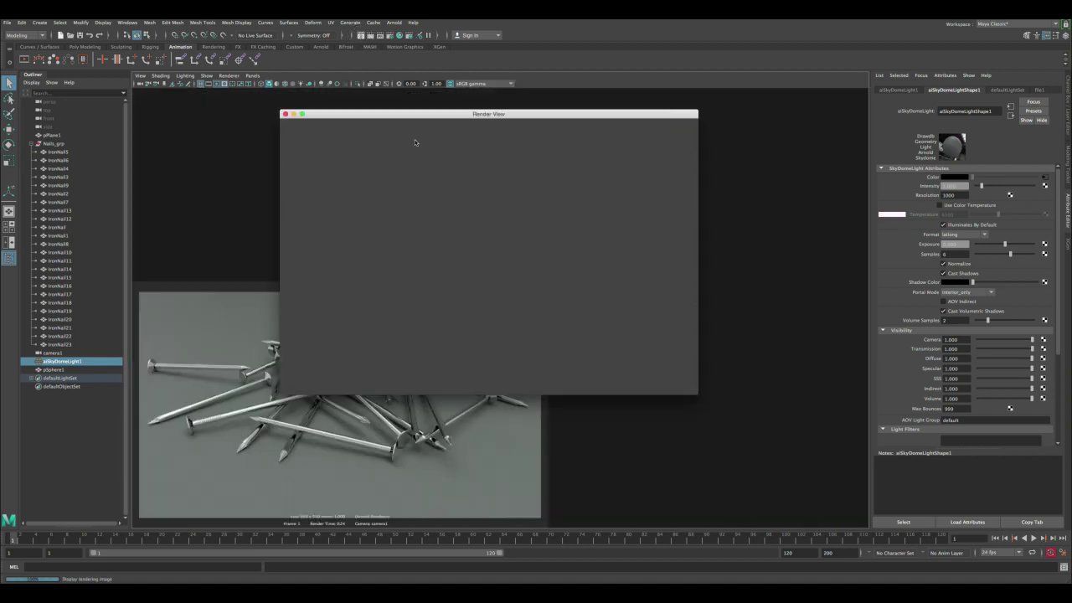
left_click(407, 134)
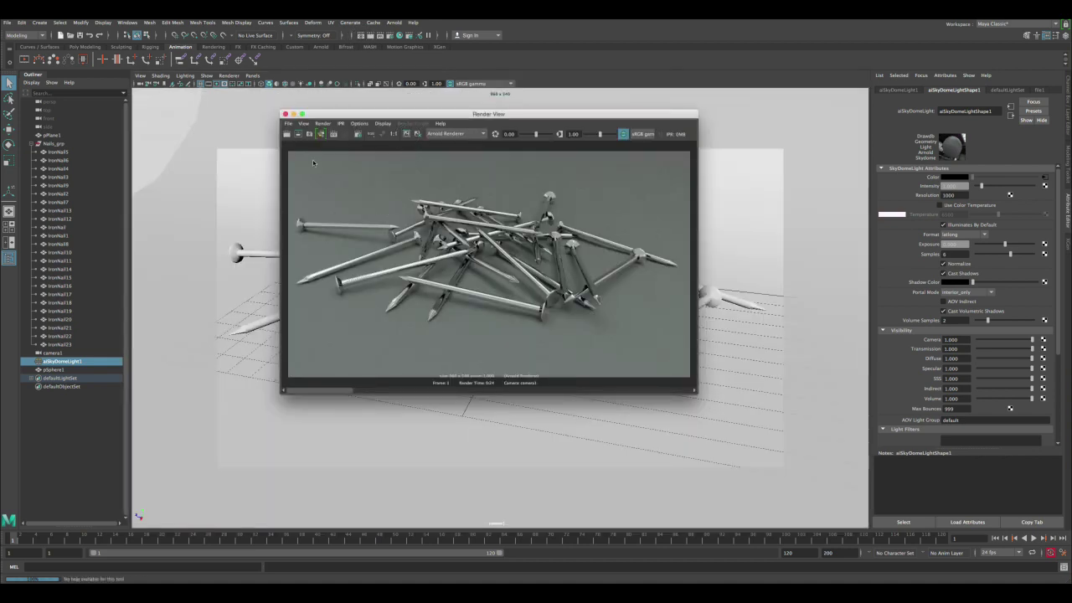
left_click(323, 387)
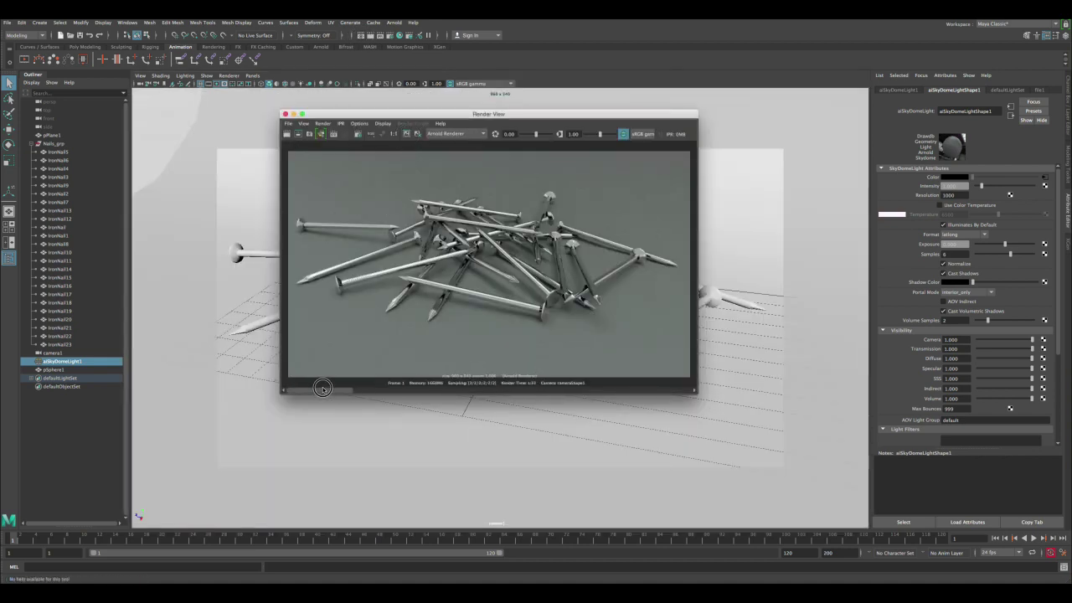
left_click_drag(323, 388, 297, 391)
left_click_drag(355, 391, 393, 389)
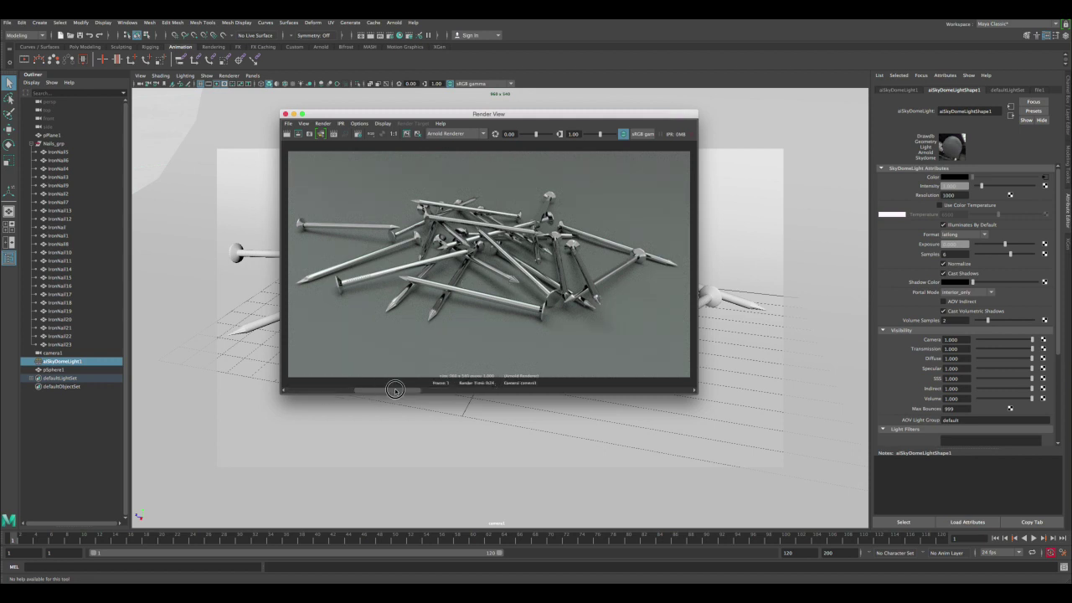
left_click_drag(394, 391, 304, 392)
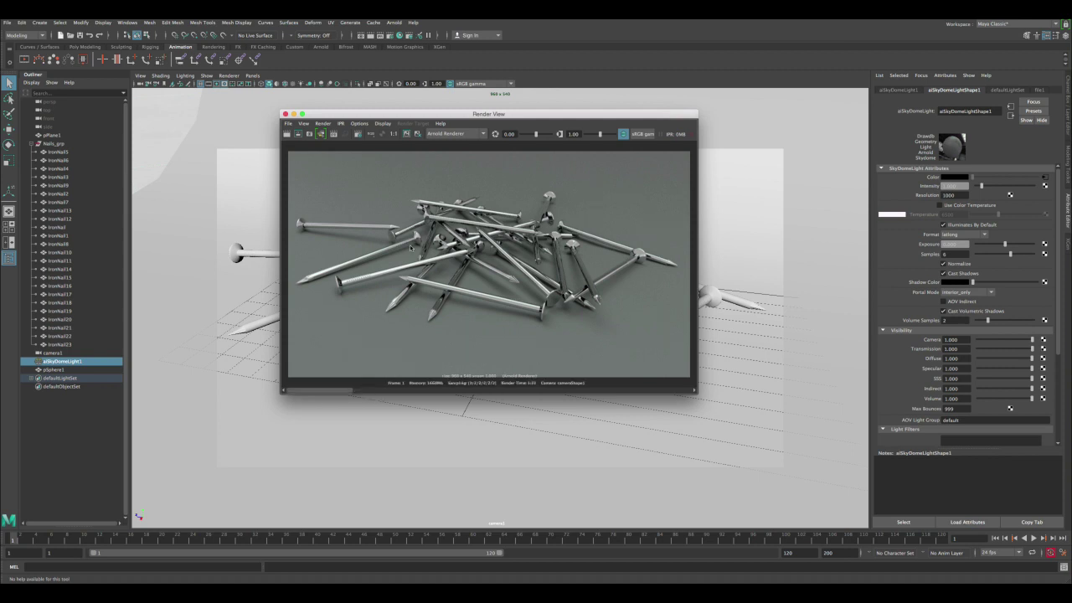
mouse_move(328, 390)
left_mouse_down()
mouse_move(387, 392)
mouse_move(331, 393)
left_mouse_up()
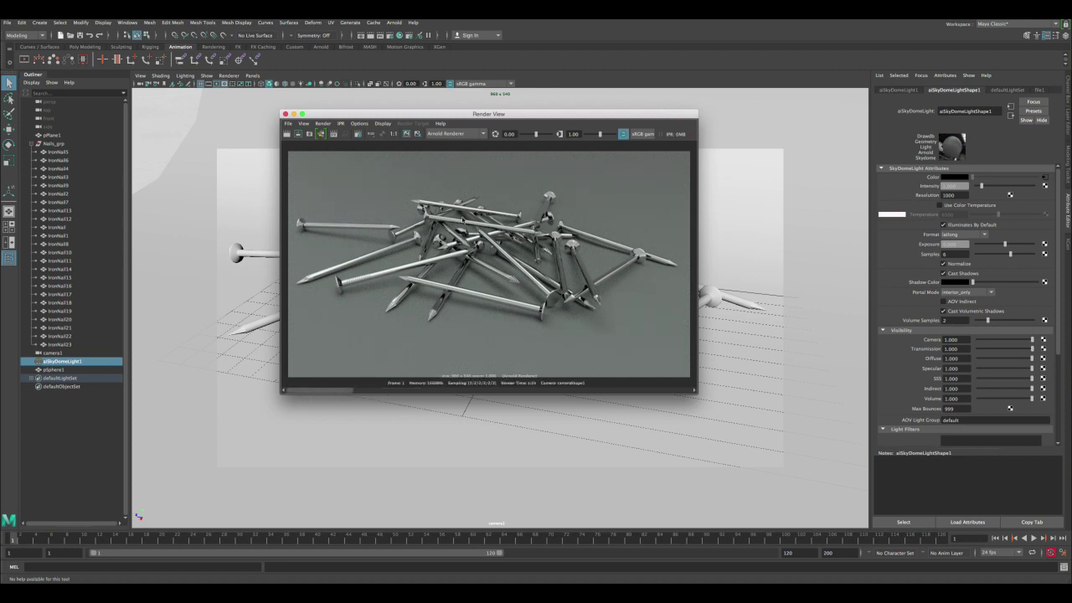